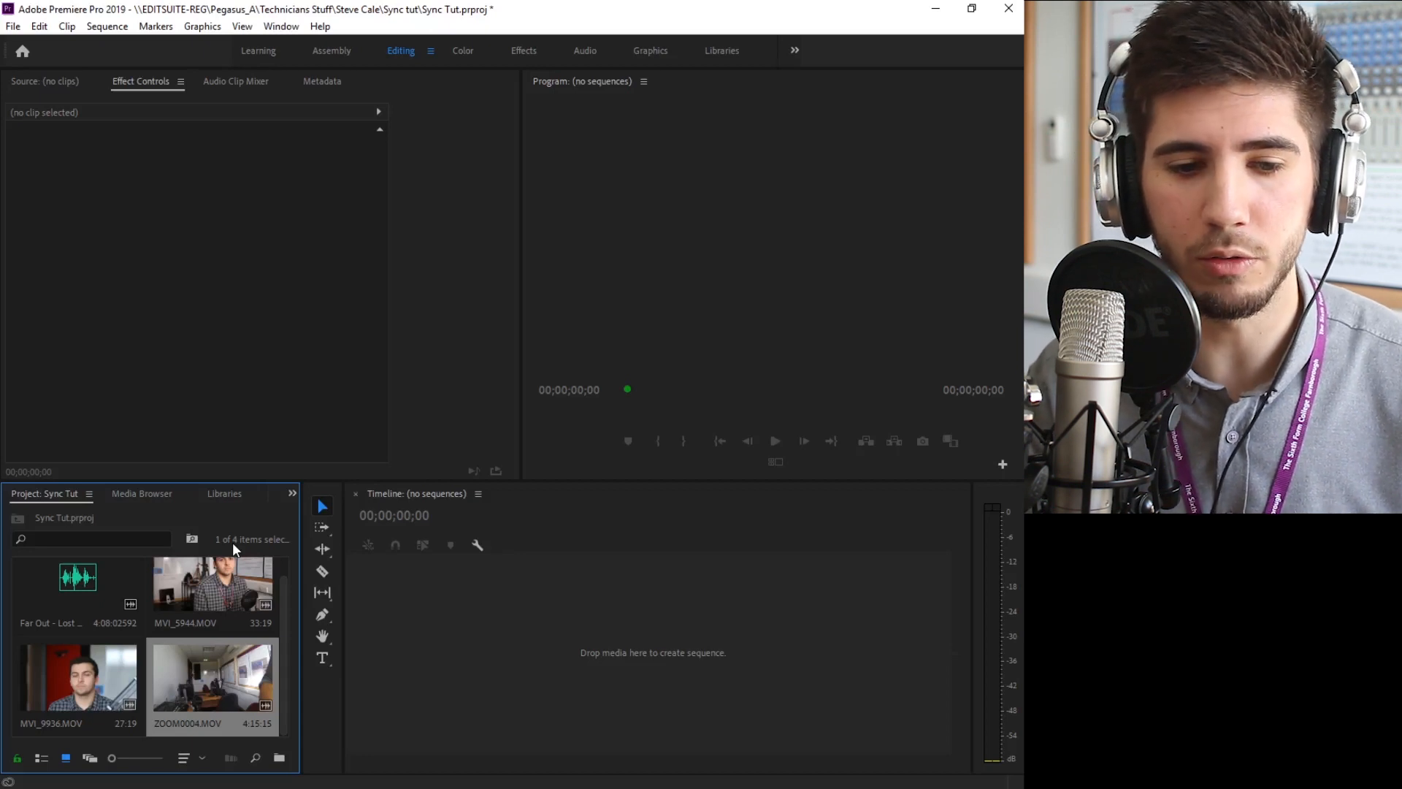
Create a new sequence named "main edit" using the DSLR 1080p25 preset
click(25, 27)
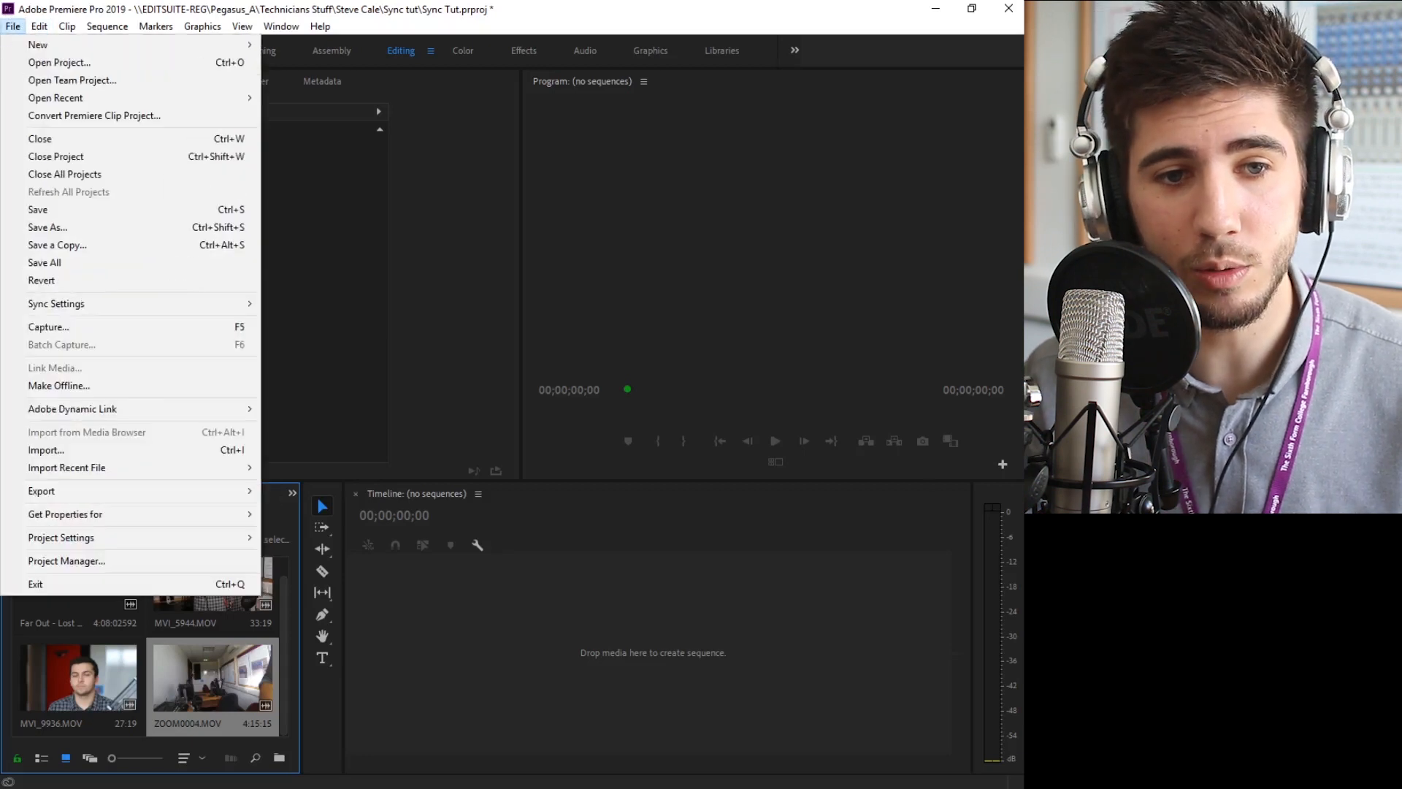
mouse_move(172, 51)
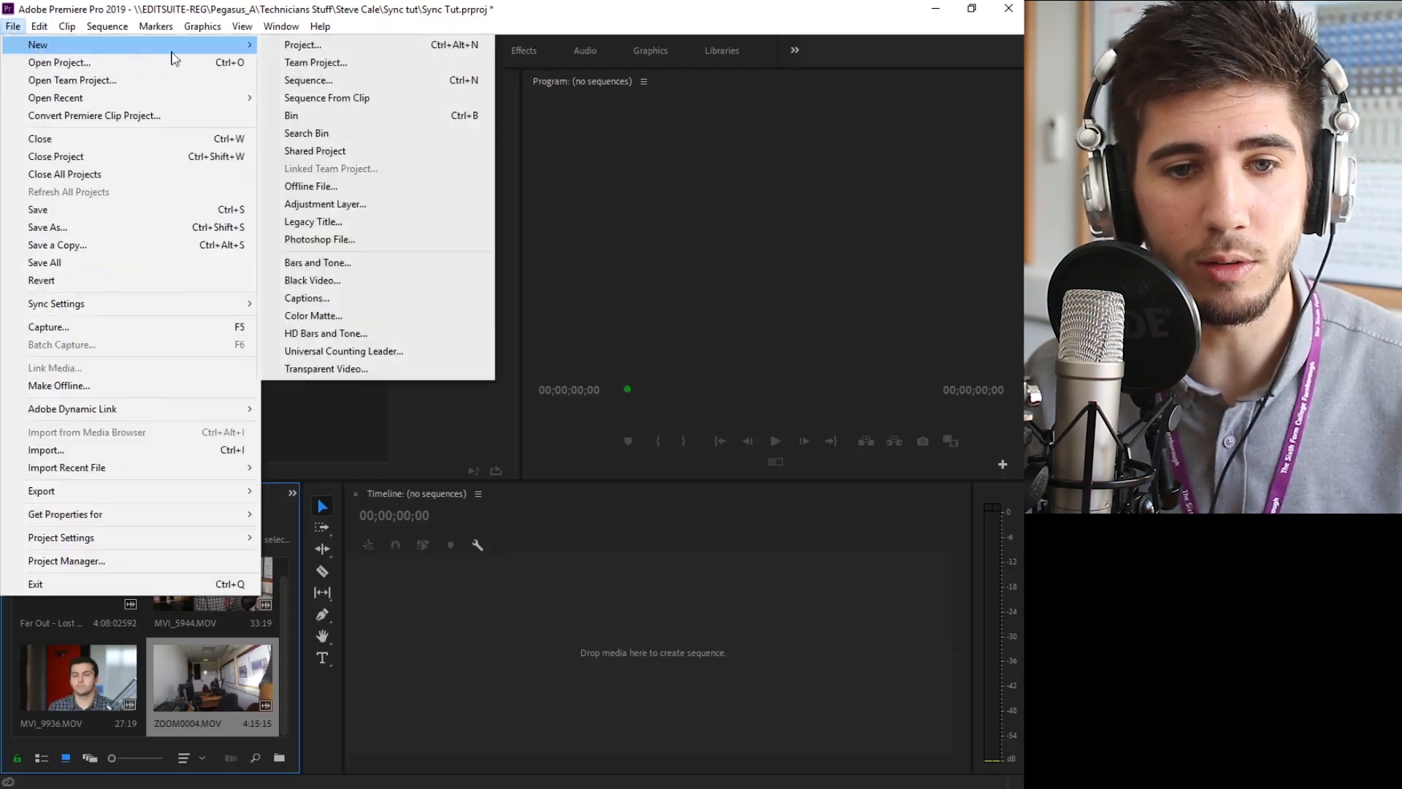
click(292, 81)
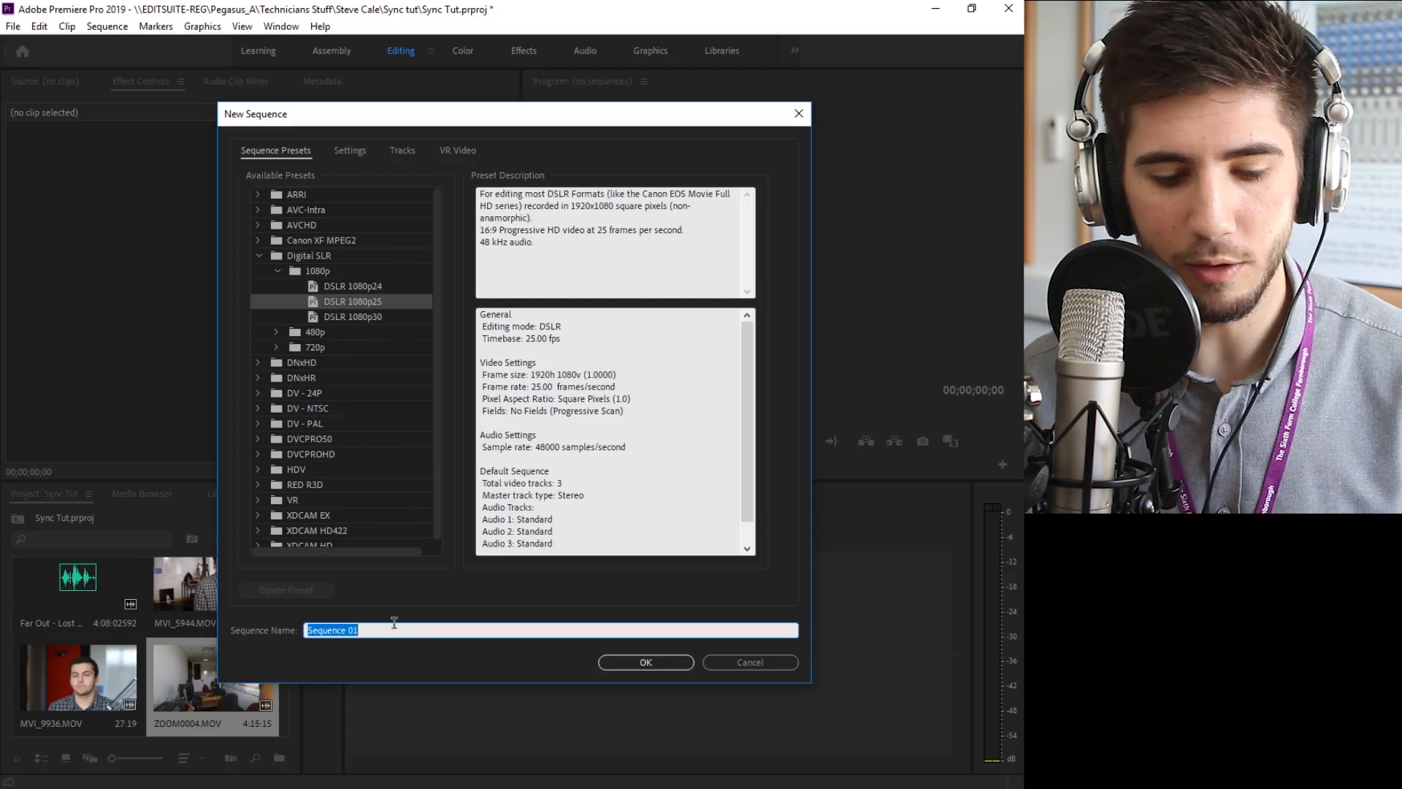
text(main e)
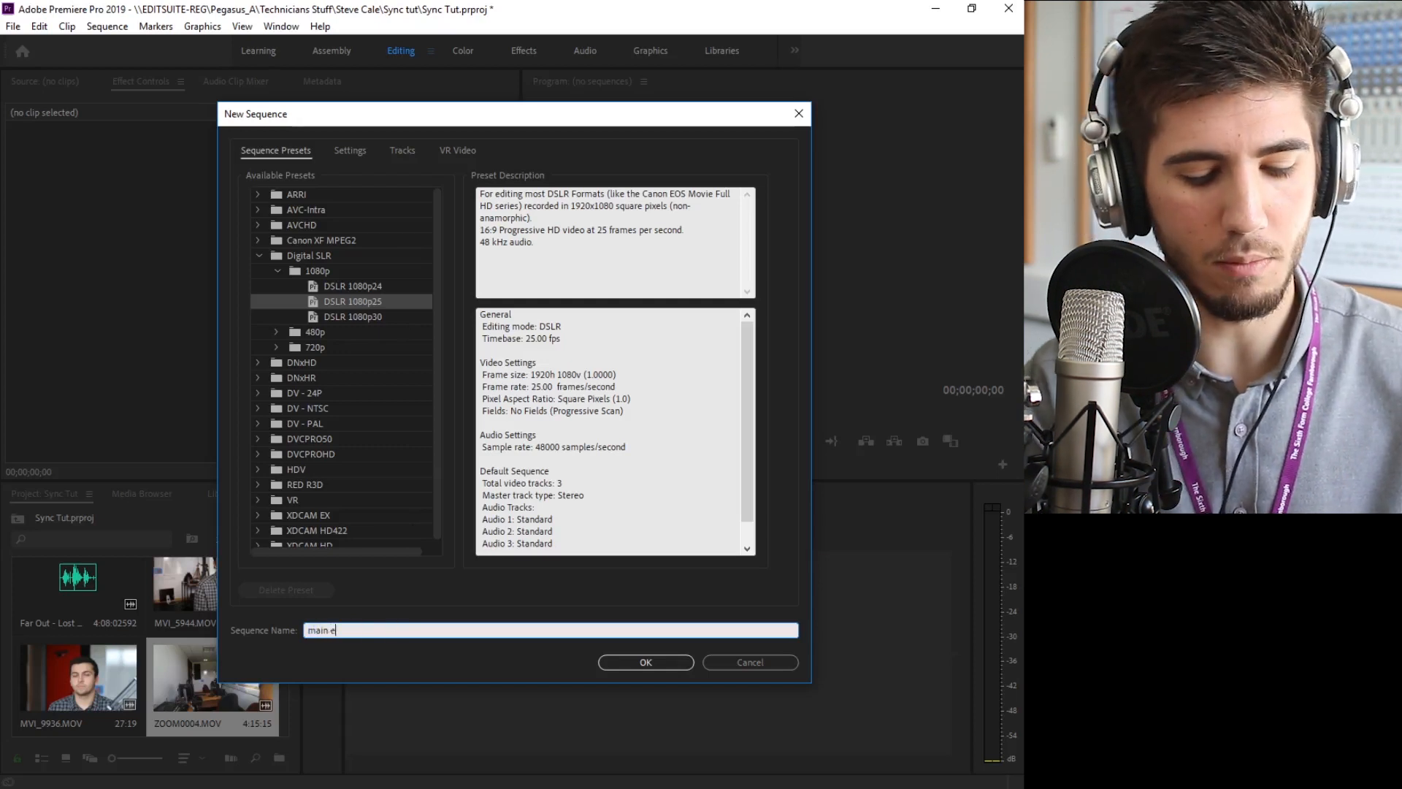
text(dit)
click(656, 663)
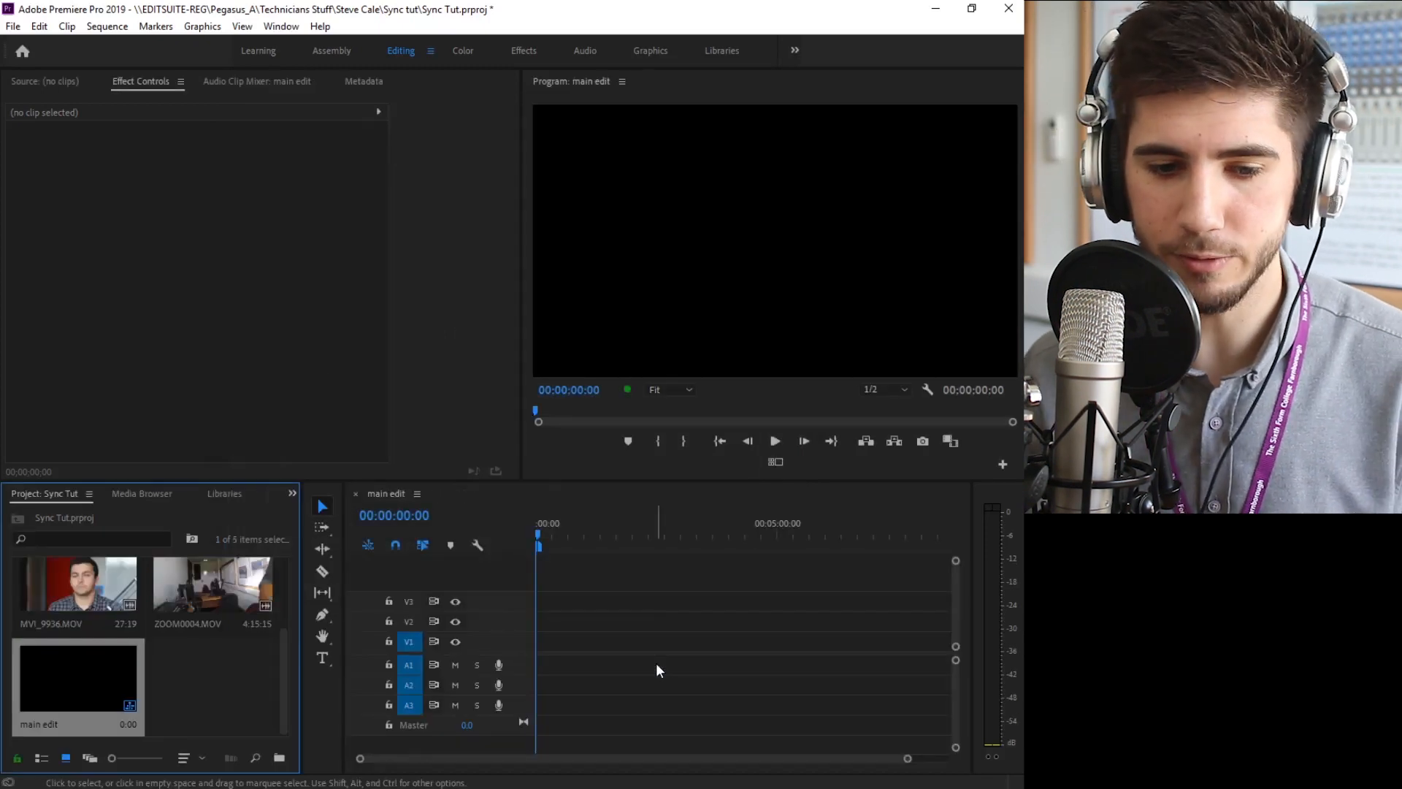
Place MVI_5944.MOV at the start of tracks V1 and A1 and play part of it
scroll(264, 699, up, 2)
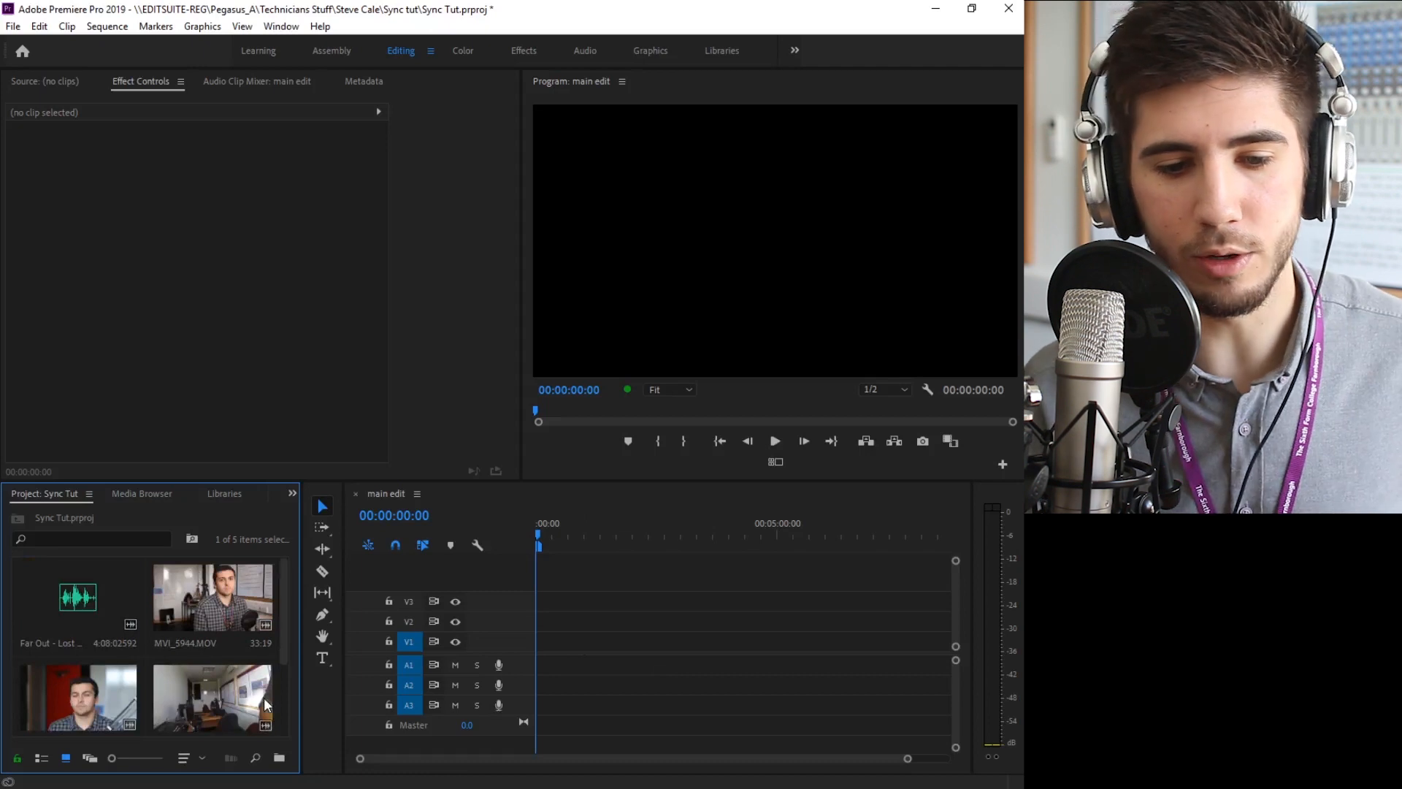
click(238, 588)
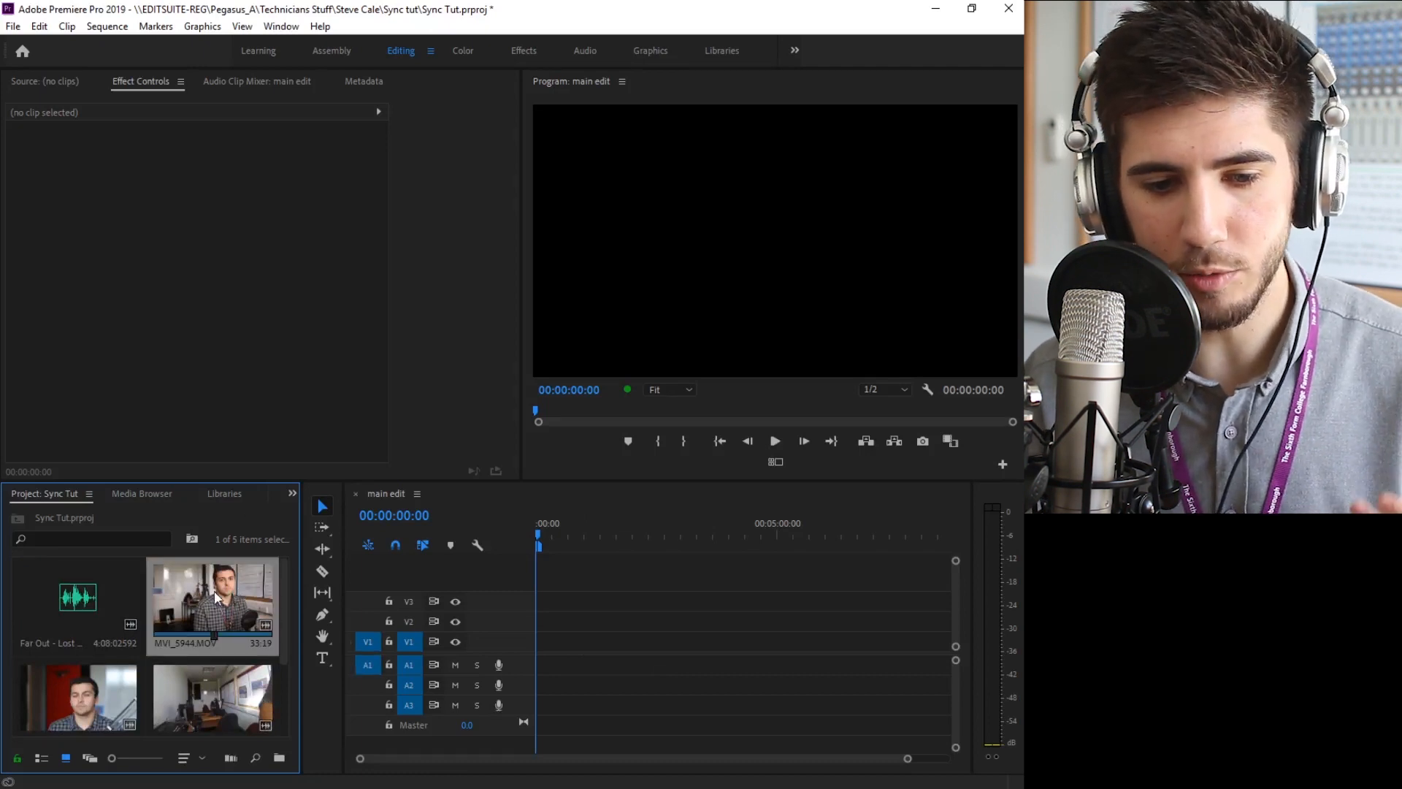
drag(205, 598, 549, 646)
drag(894, 759, 660, 745)
click(582, 533)
key(space)
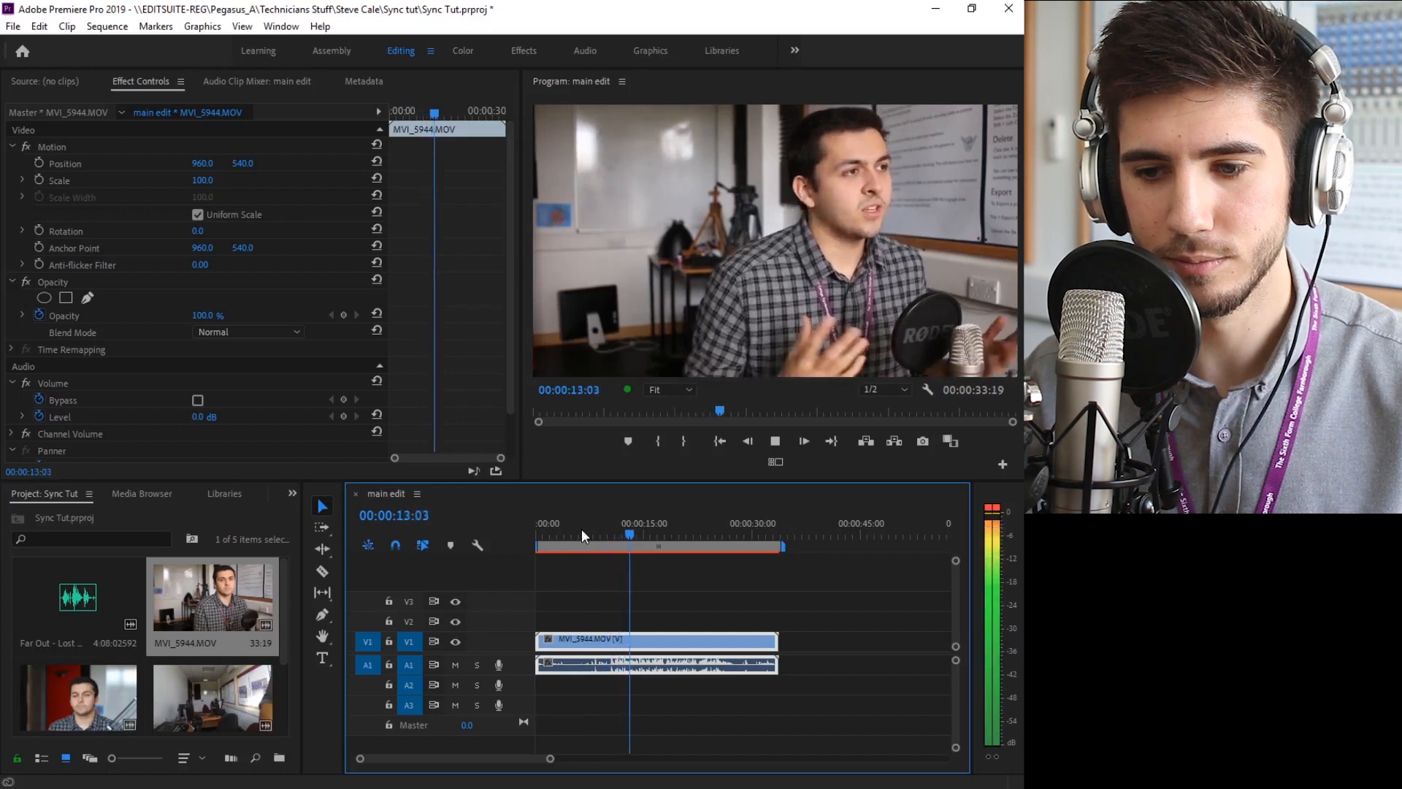
key(space)
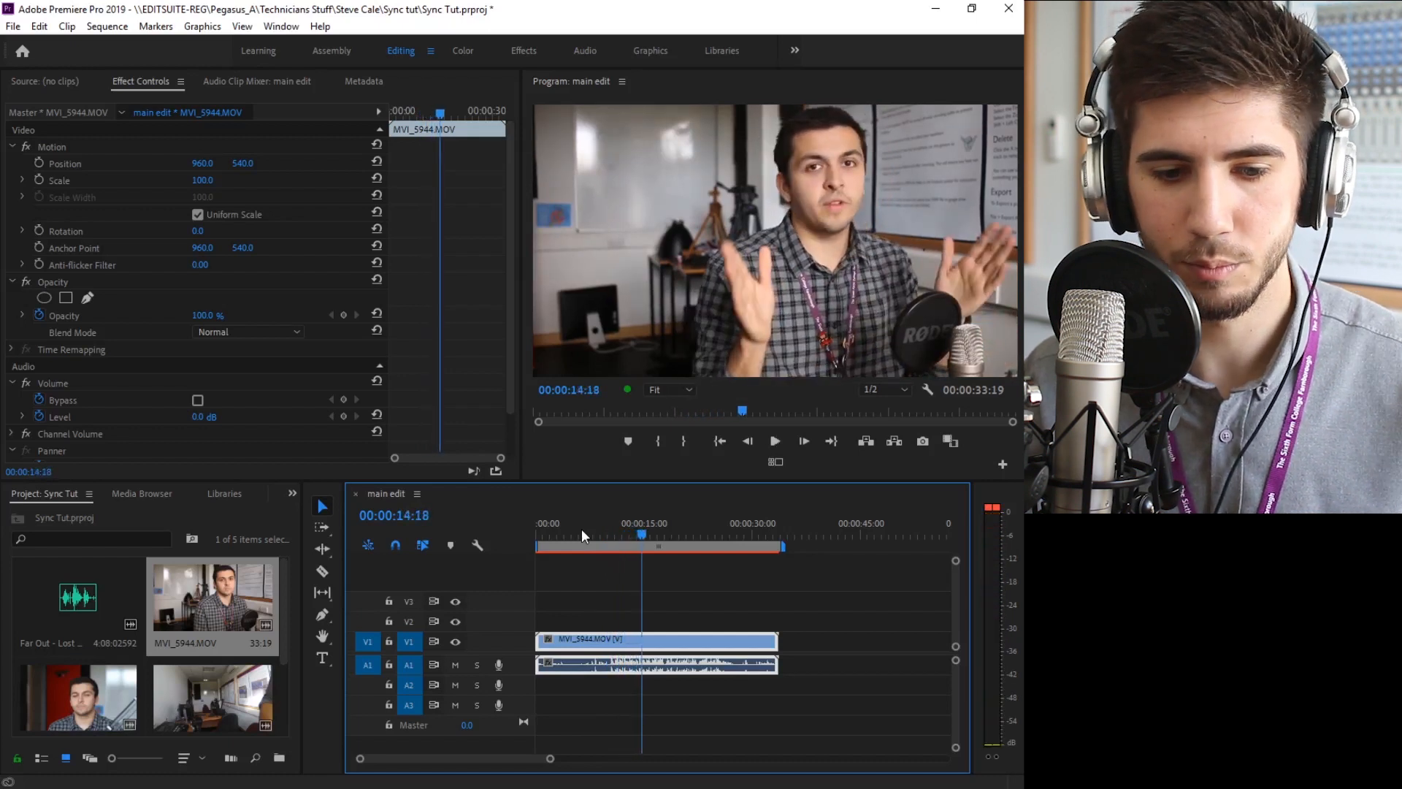
Add MVI_9936.MOV after the first clip on V1 and A1, leaving a small gap, and play part of it
drag(87, 710, 796, 666)
click(845, 529)
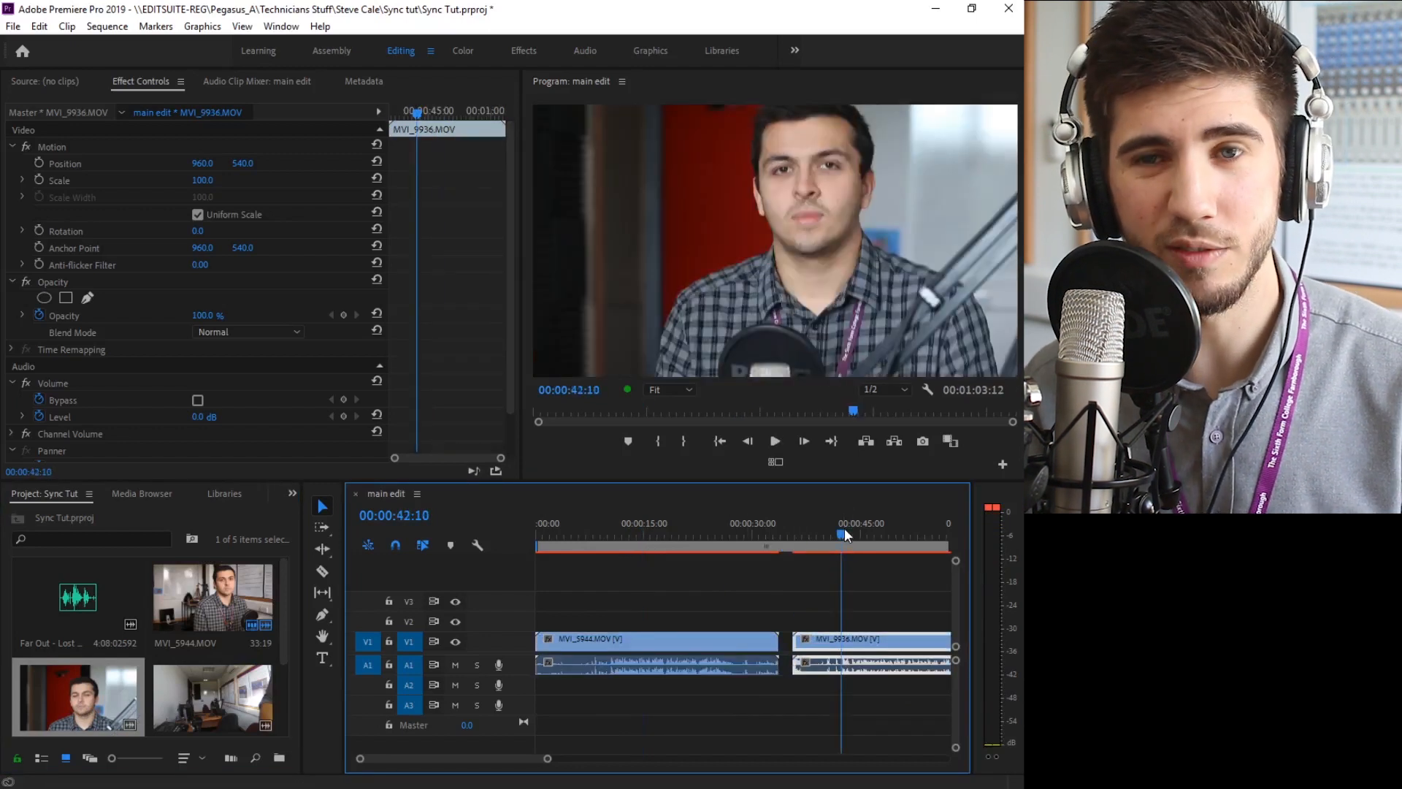
key(space)
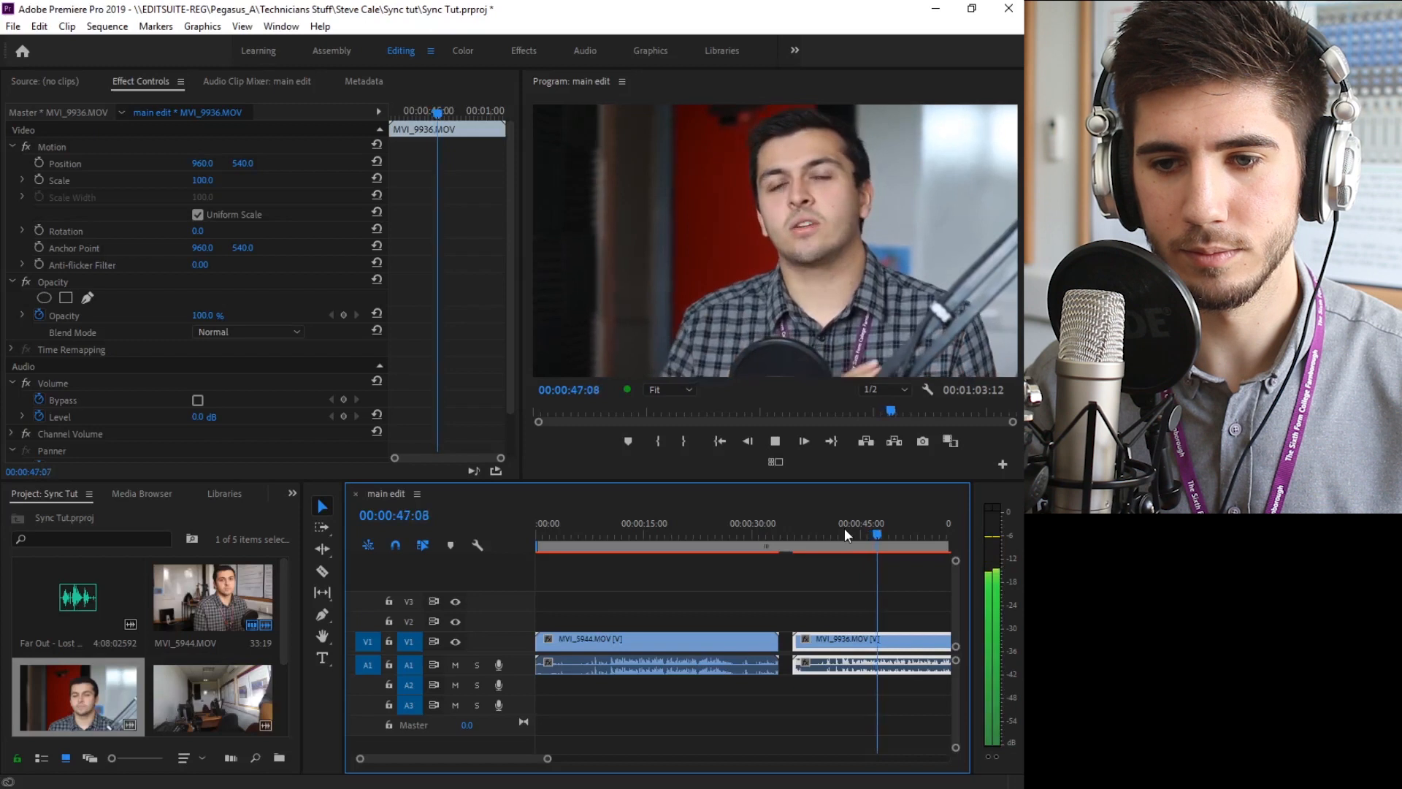
key(space)
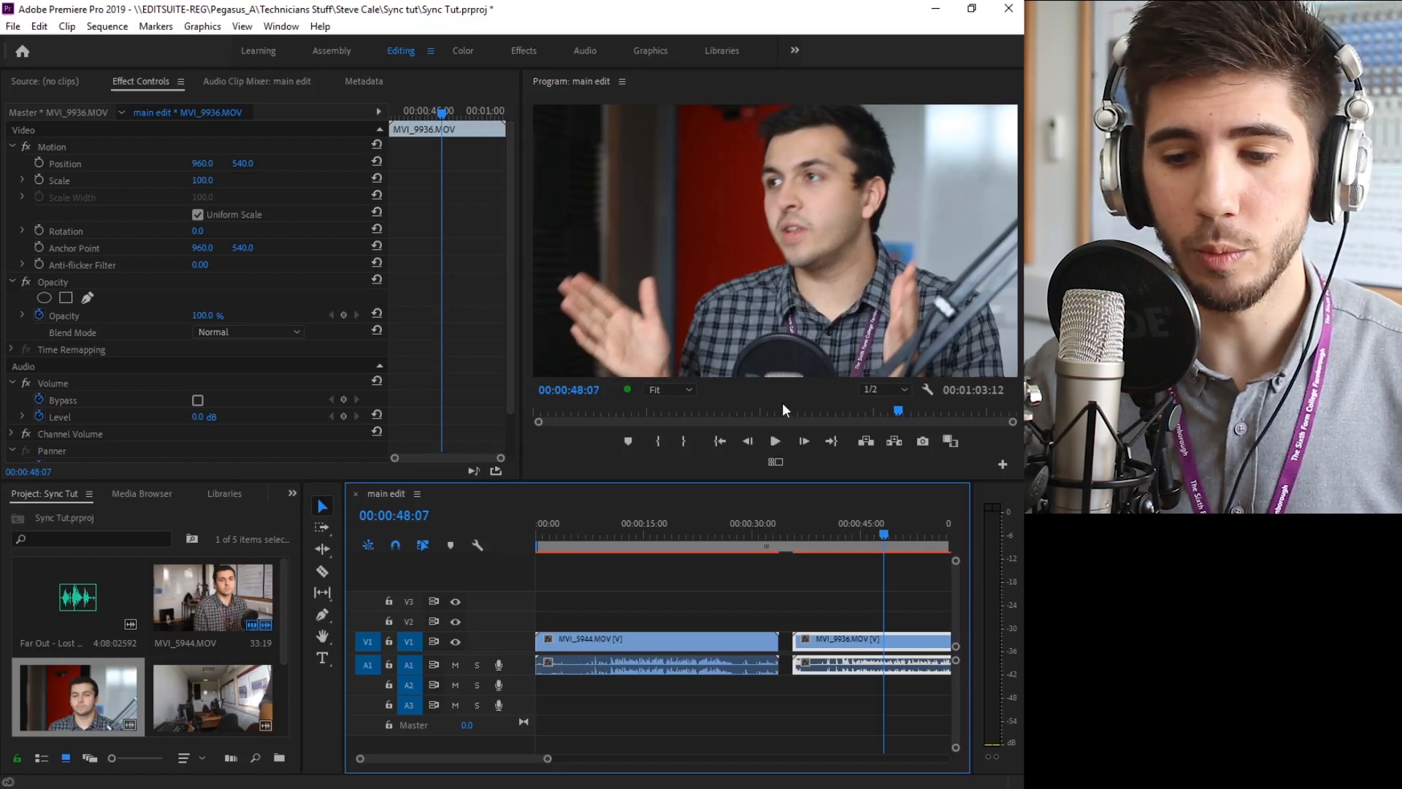
Move the MVI_9936 video to V2 and its audio to A2, and align the clip with the sequence start
drag(880, 639, 866, 633)
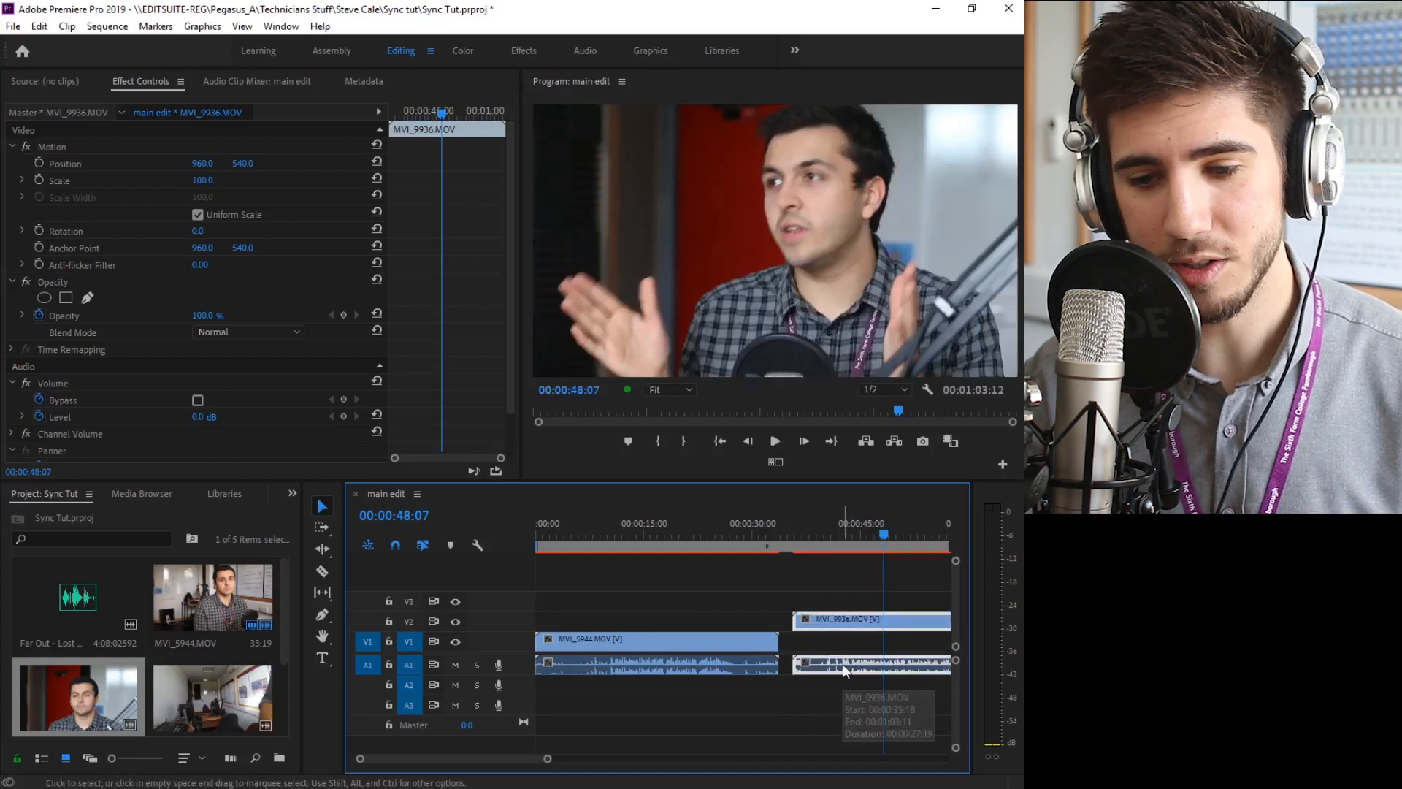
drag(843, 673, 845, 684)
drag(842, 623, 584, 616)
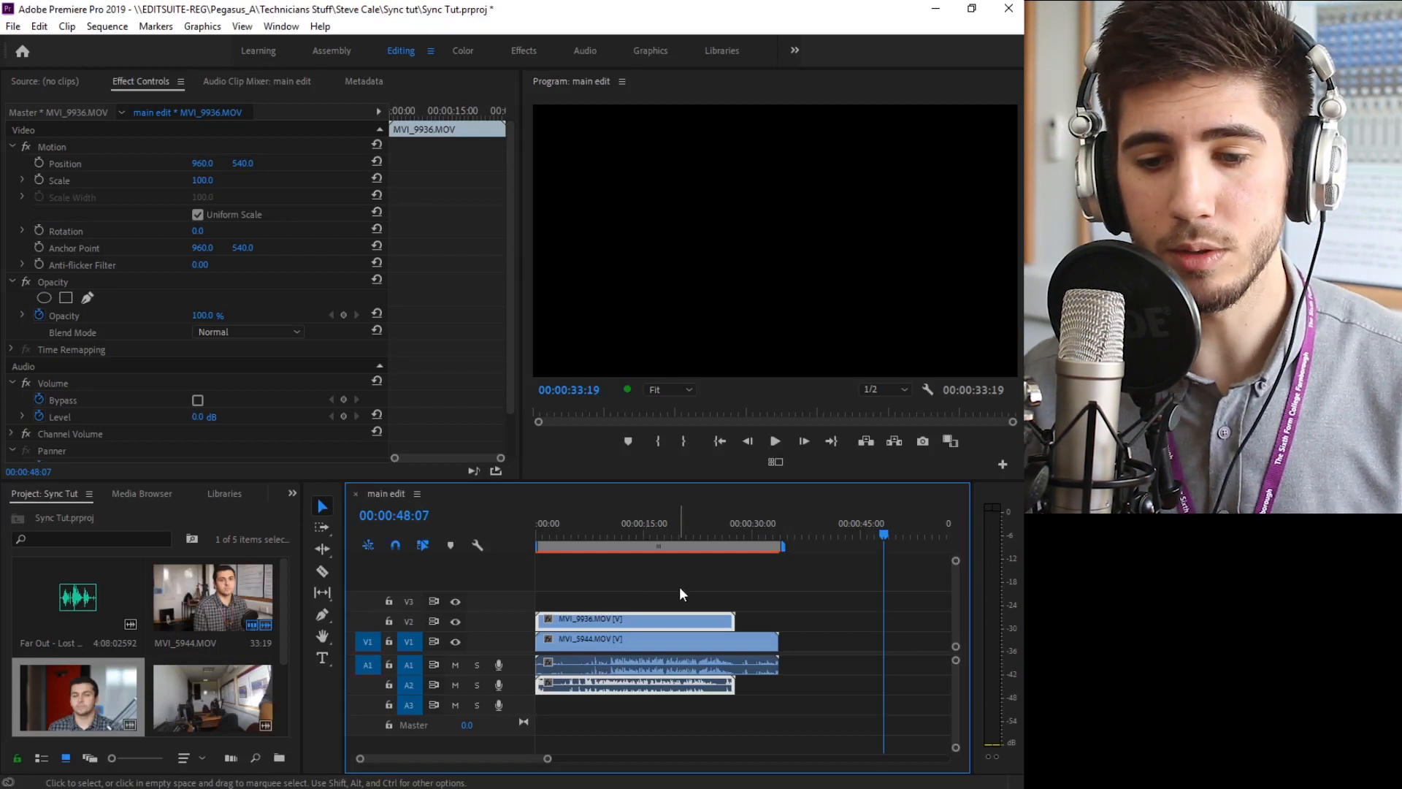
Synchronize the two stacked clips by their audio, using track channel 1
drag(680, 590, 690, 650)
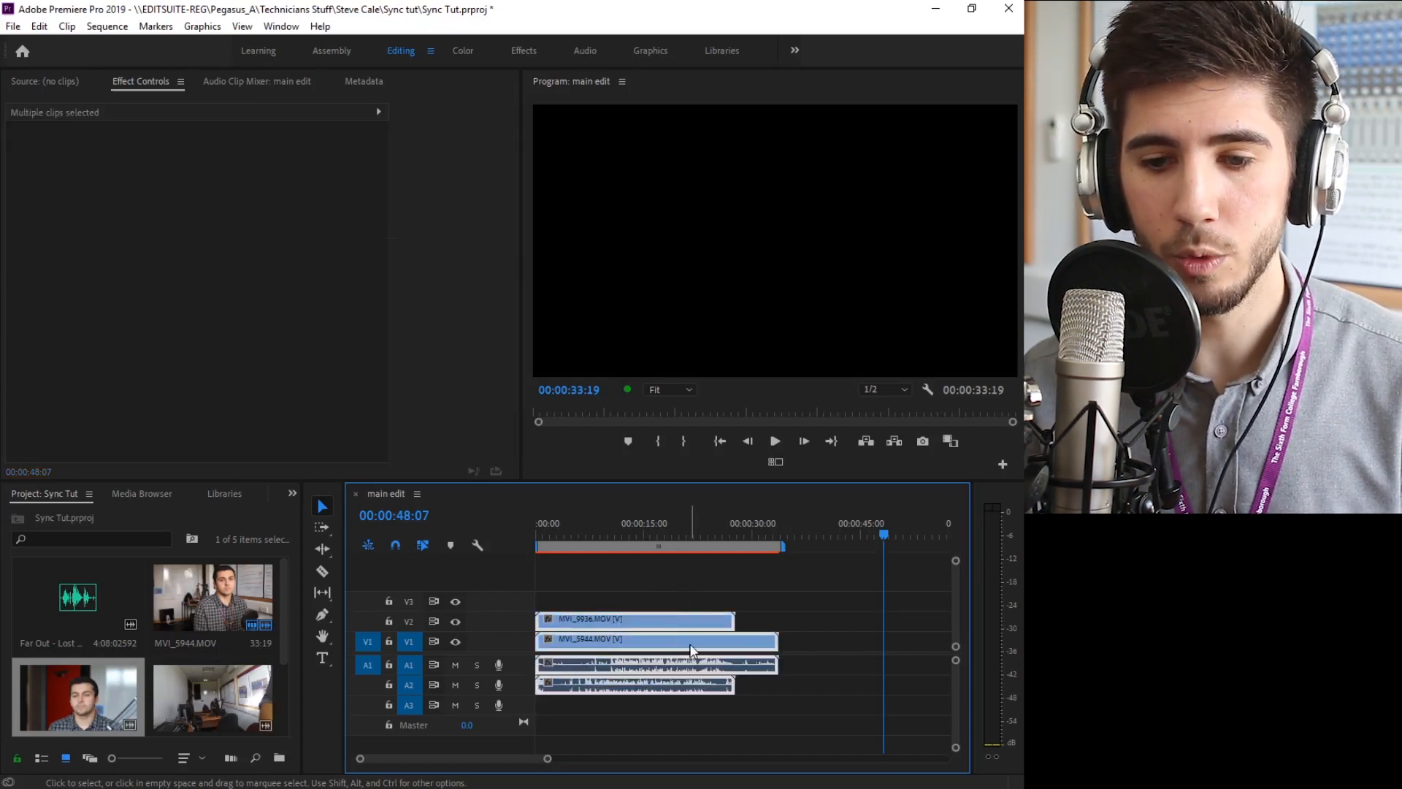
right_click(690, 650)
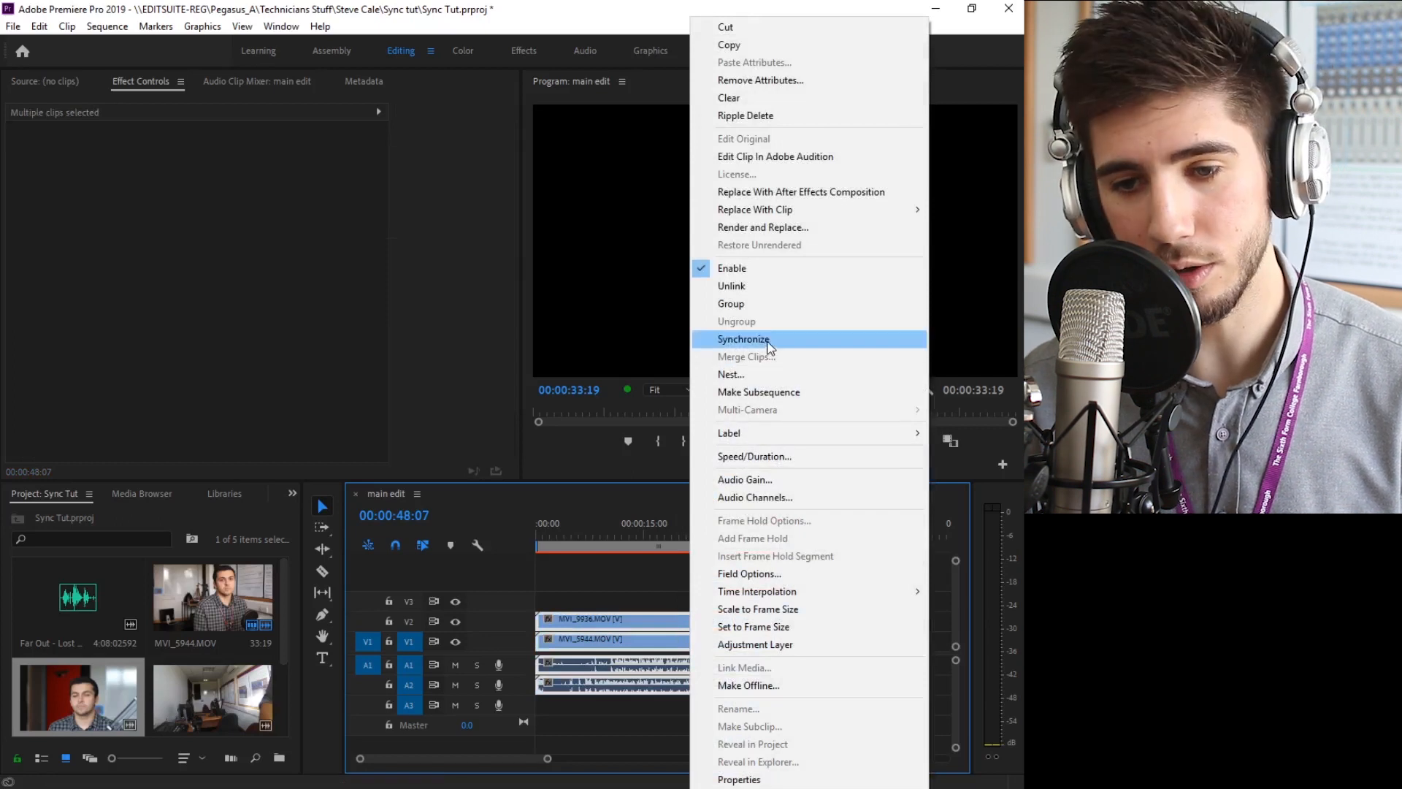
click(742, 338)
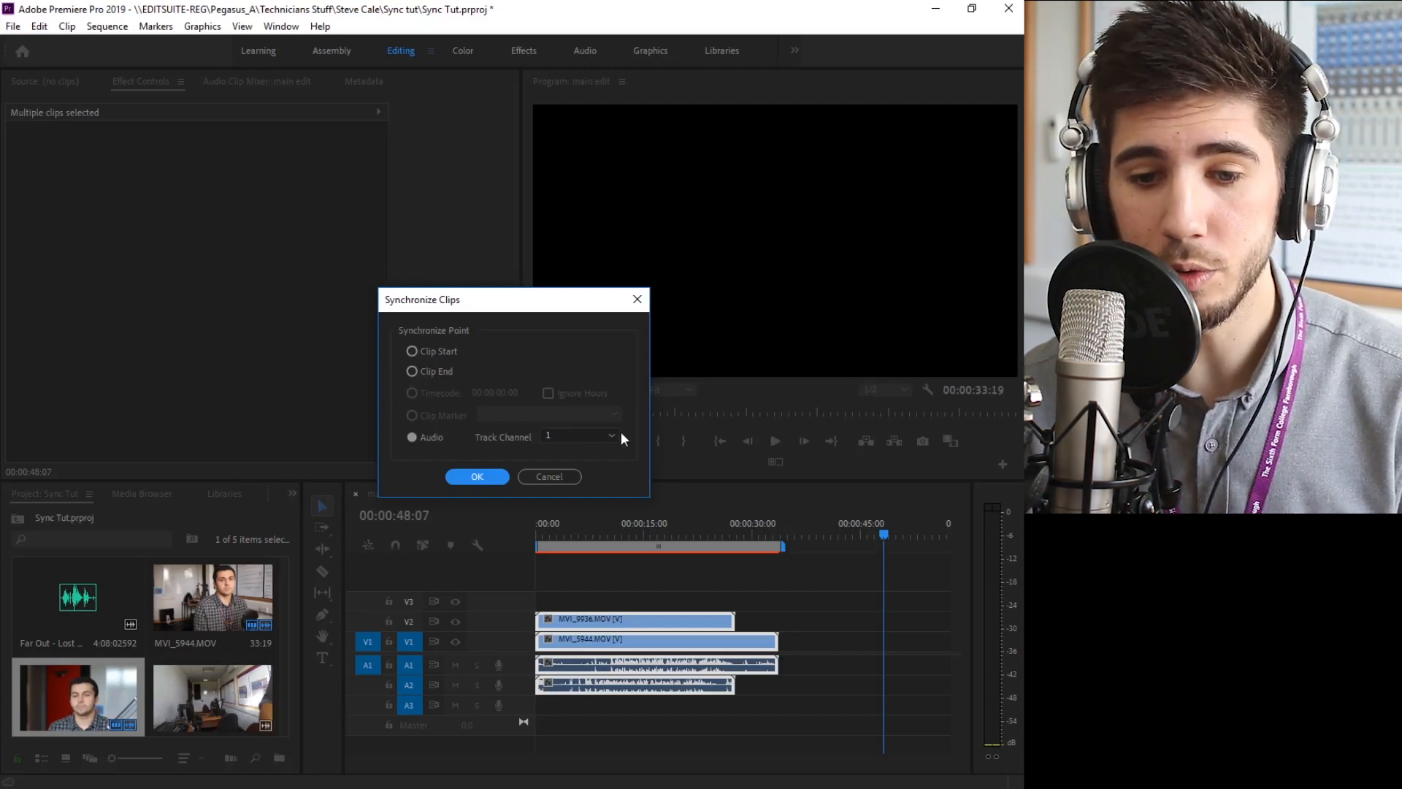
click(488, 476)
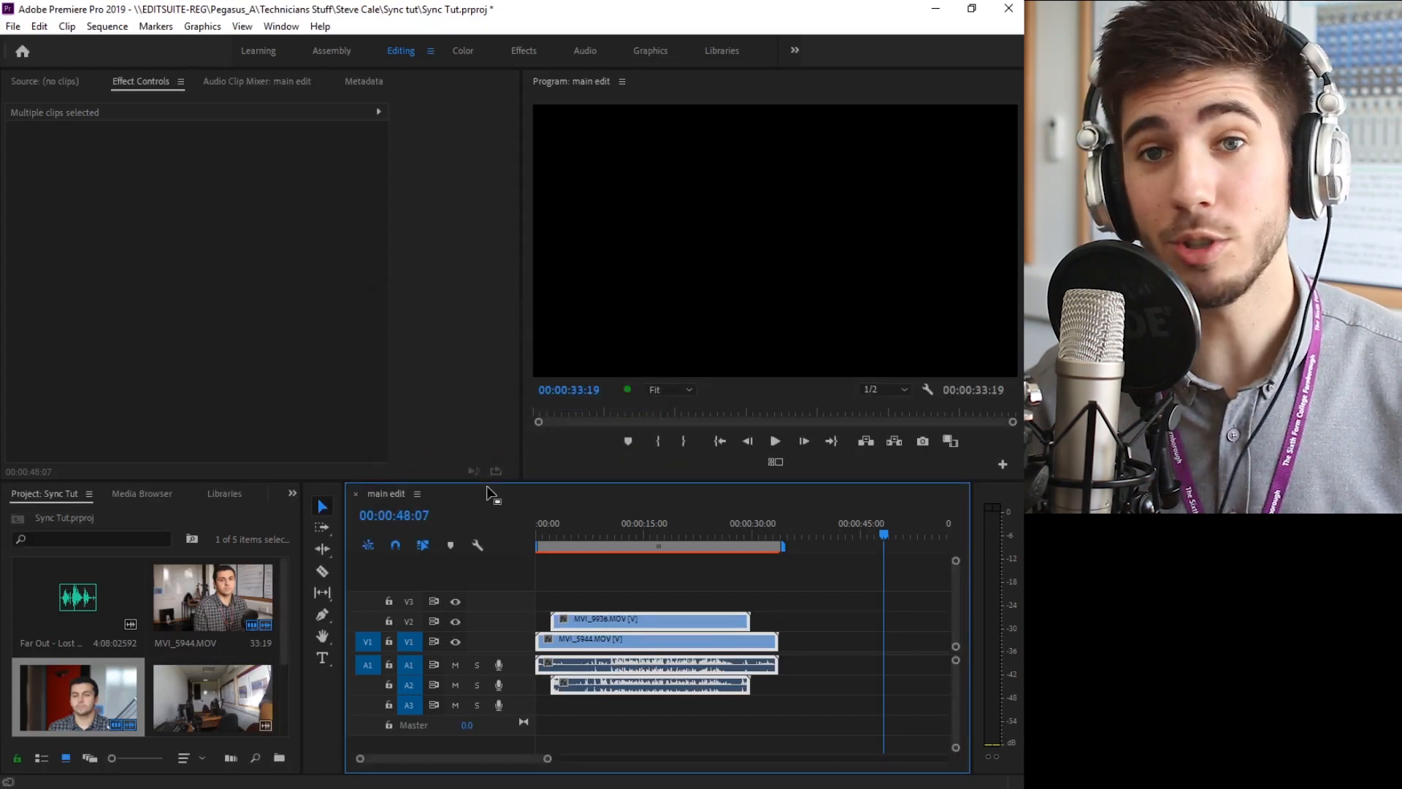
Play the stacked clips from about 12 seconds and render the entire work area
click(624, 532)
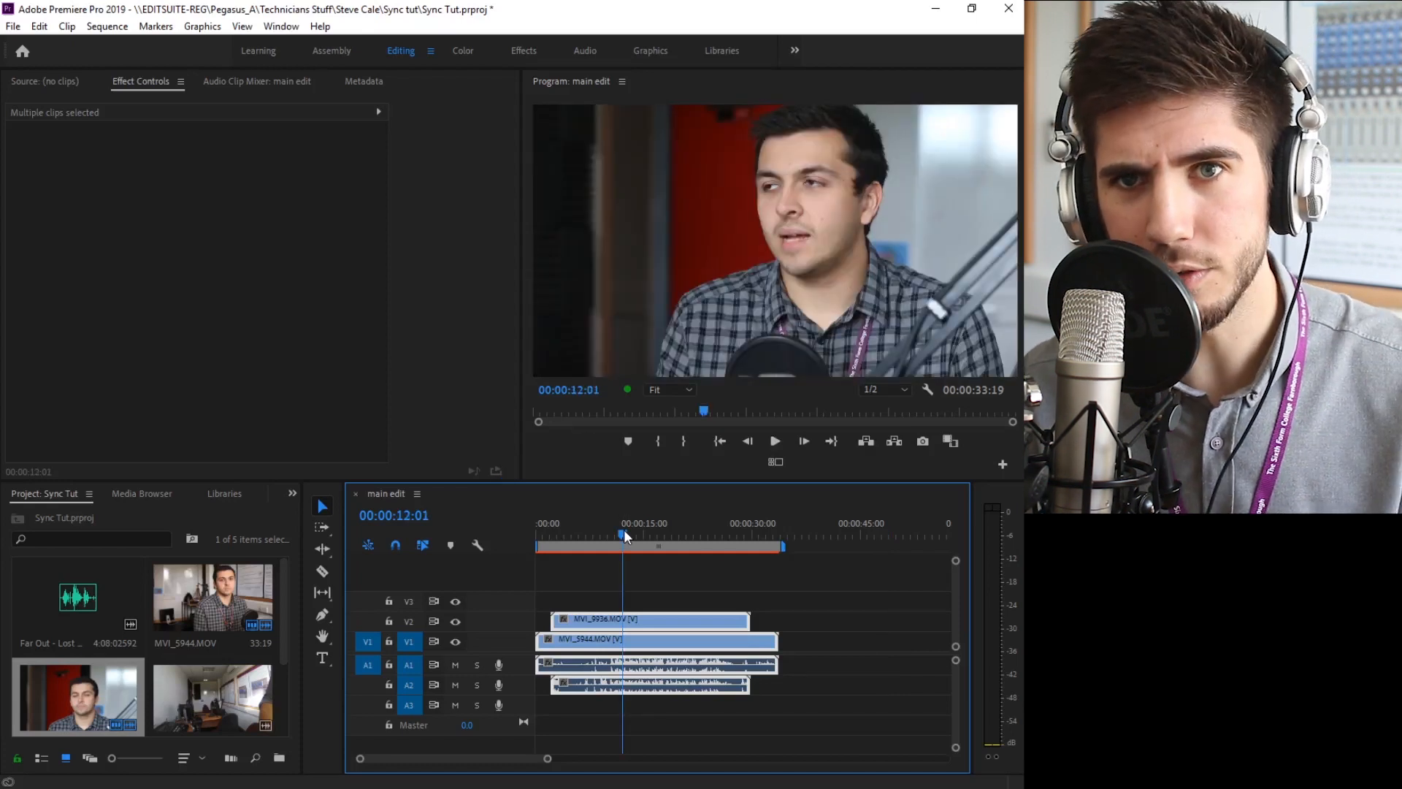
key(space)
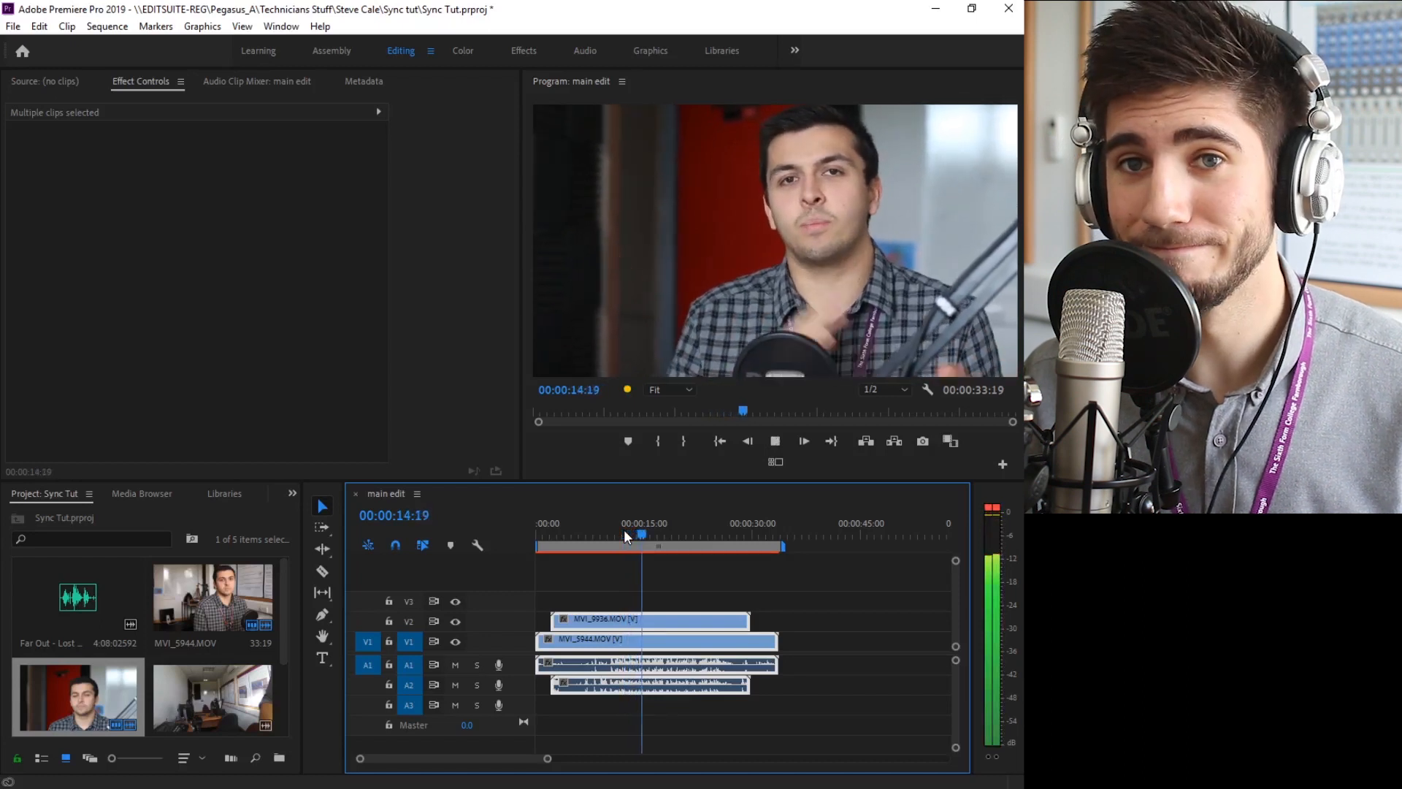
key(space)
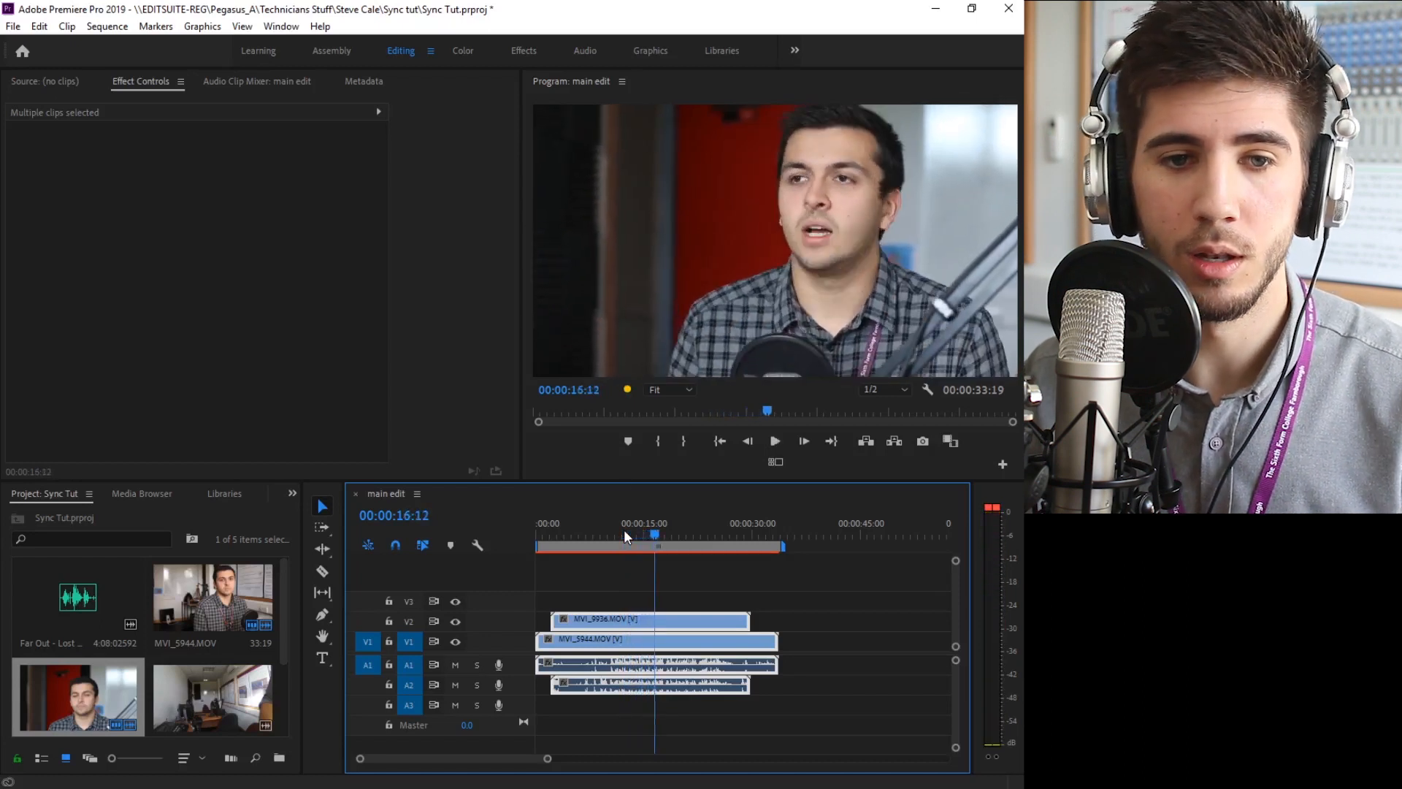
click(106, 26)
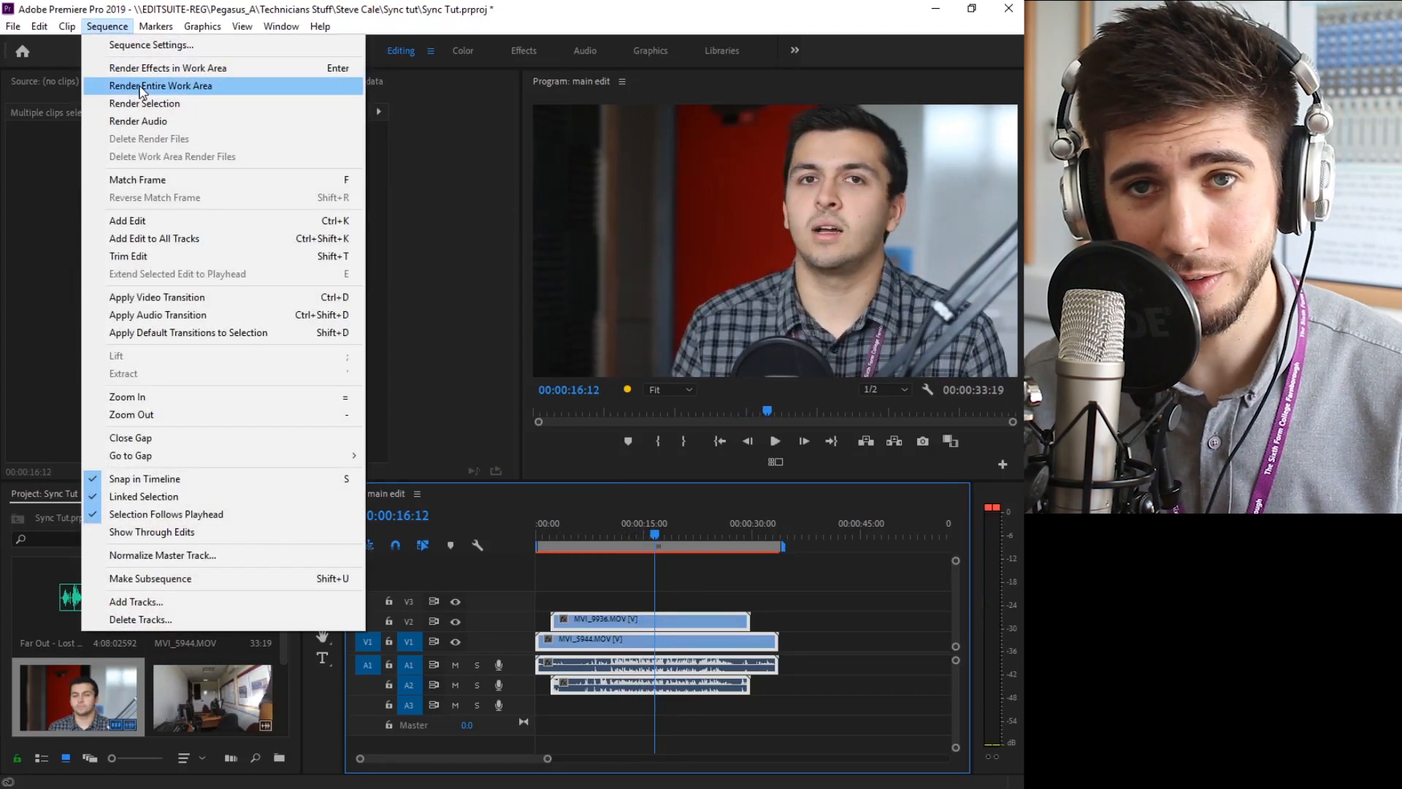
click(140, 86)
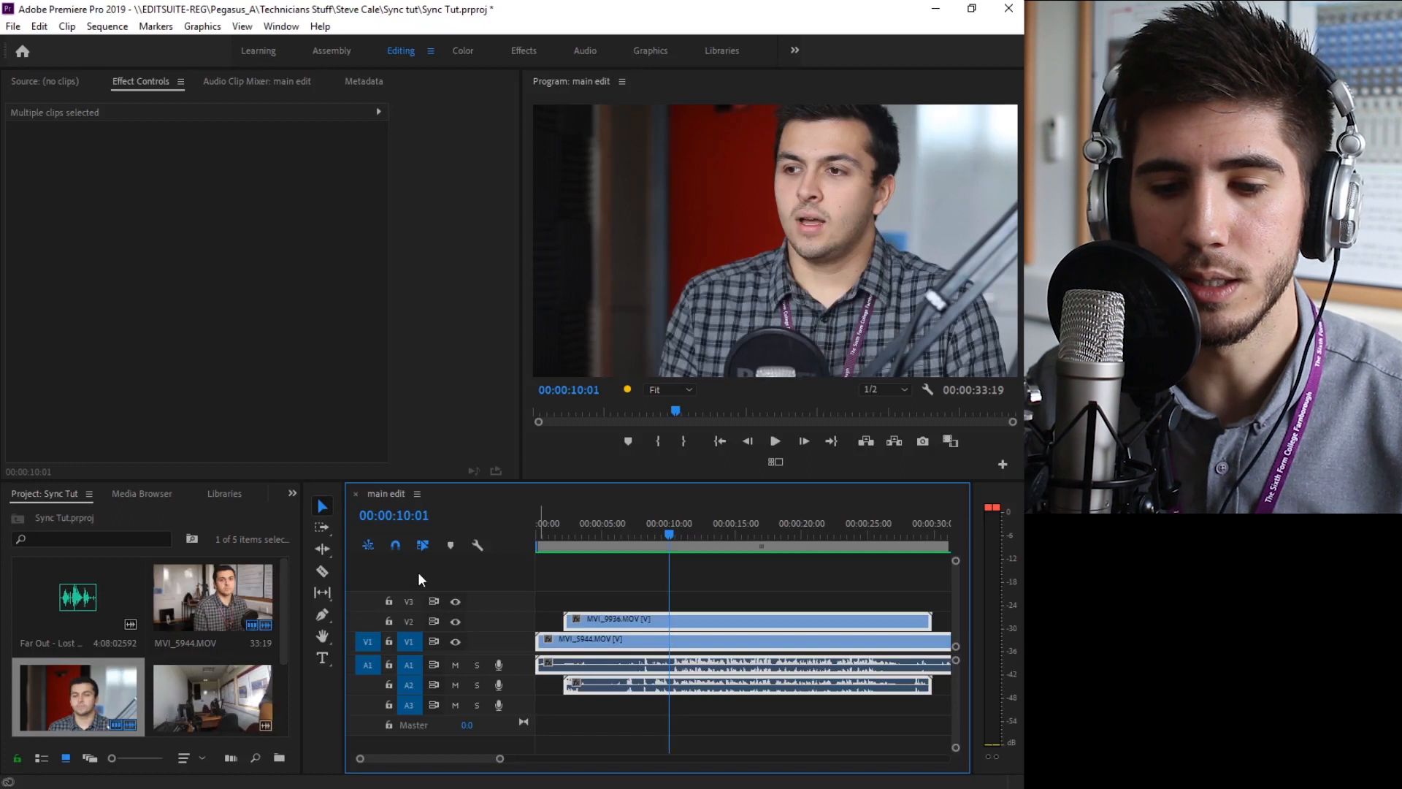
Split the MVI_9936 clip on V2 with the Razor tool at about 10, 11.5, 14 and 16 seconds
click(322, 571)
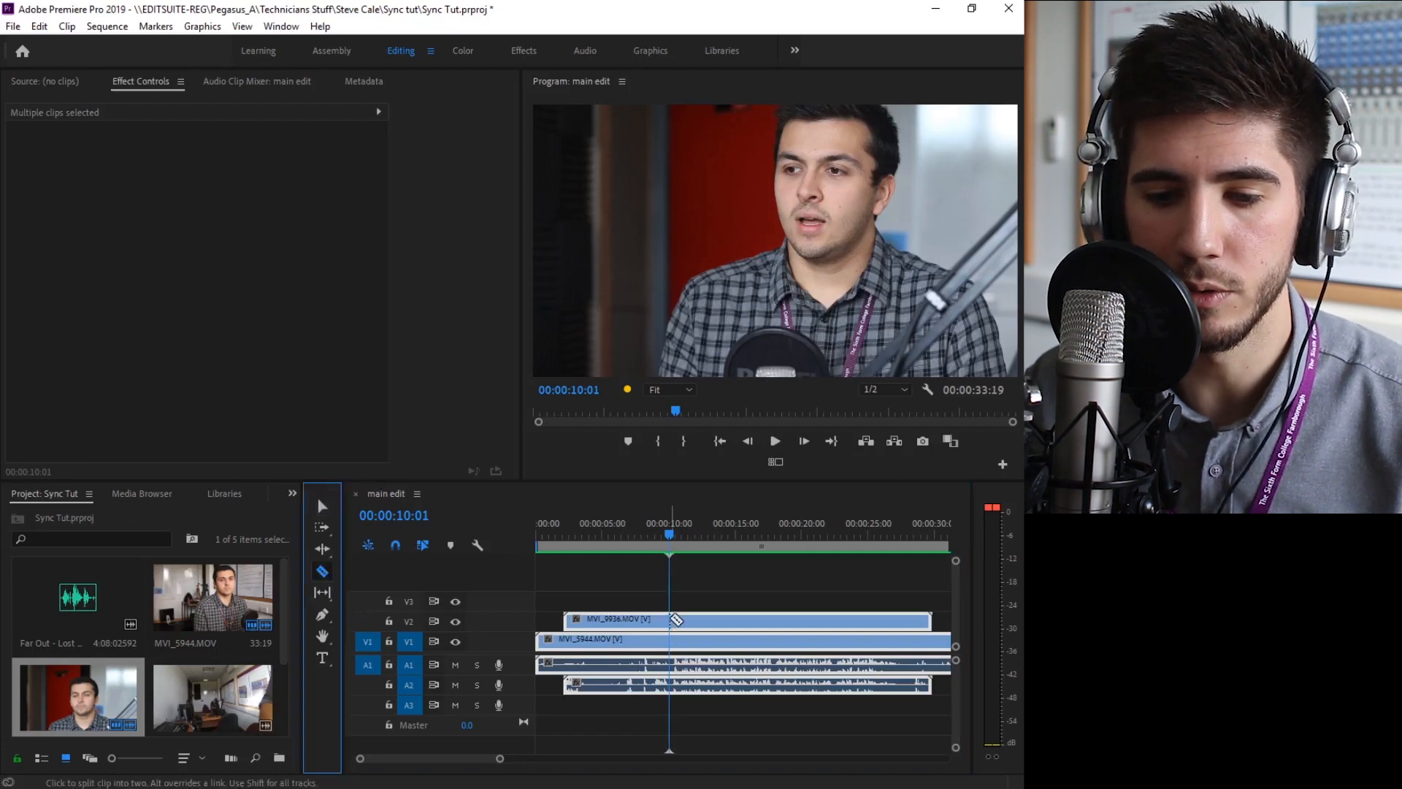
click(670, 620)
drag(690, 536, 748, 536)
click(690, 620)
click(723, 620)
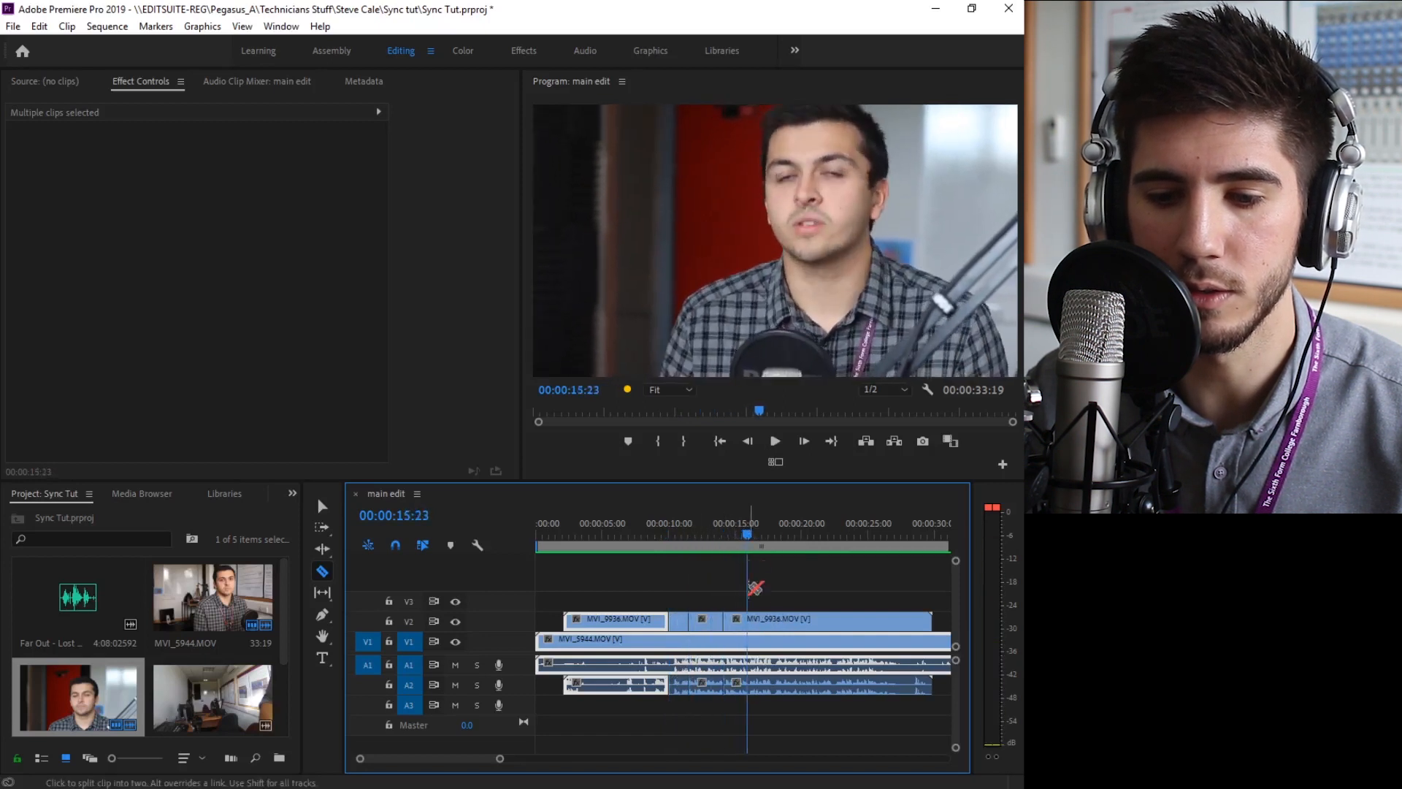
click(747, 620)
Delete the MVI_9936 segments at about 10 to 11.5 seconds and 14 to 16 seconds
click(319, 507)
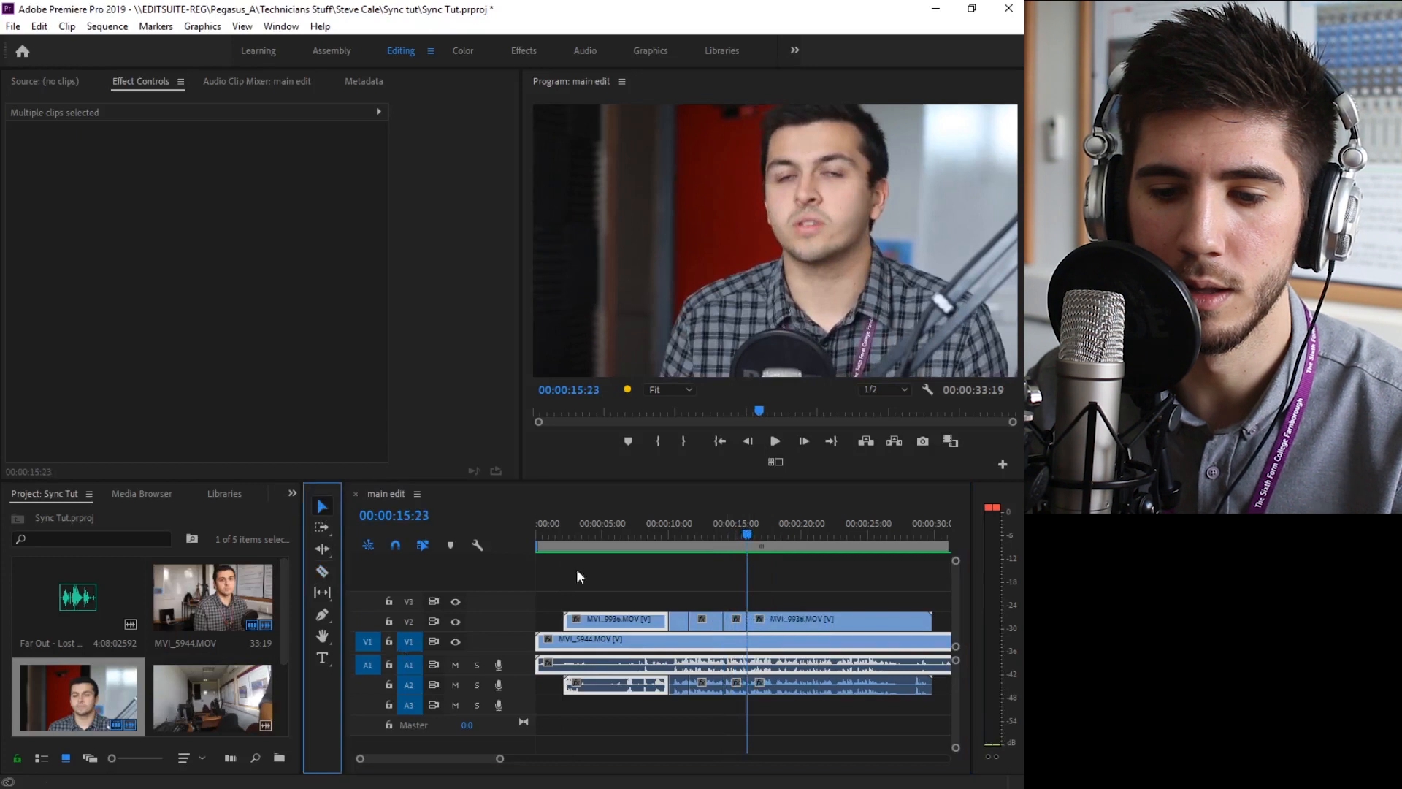
click(678, 620)
key(Delete)
click(738, 623)
key(Delete)
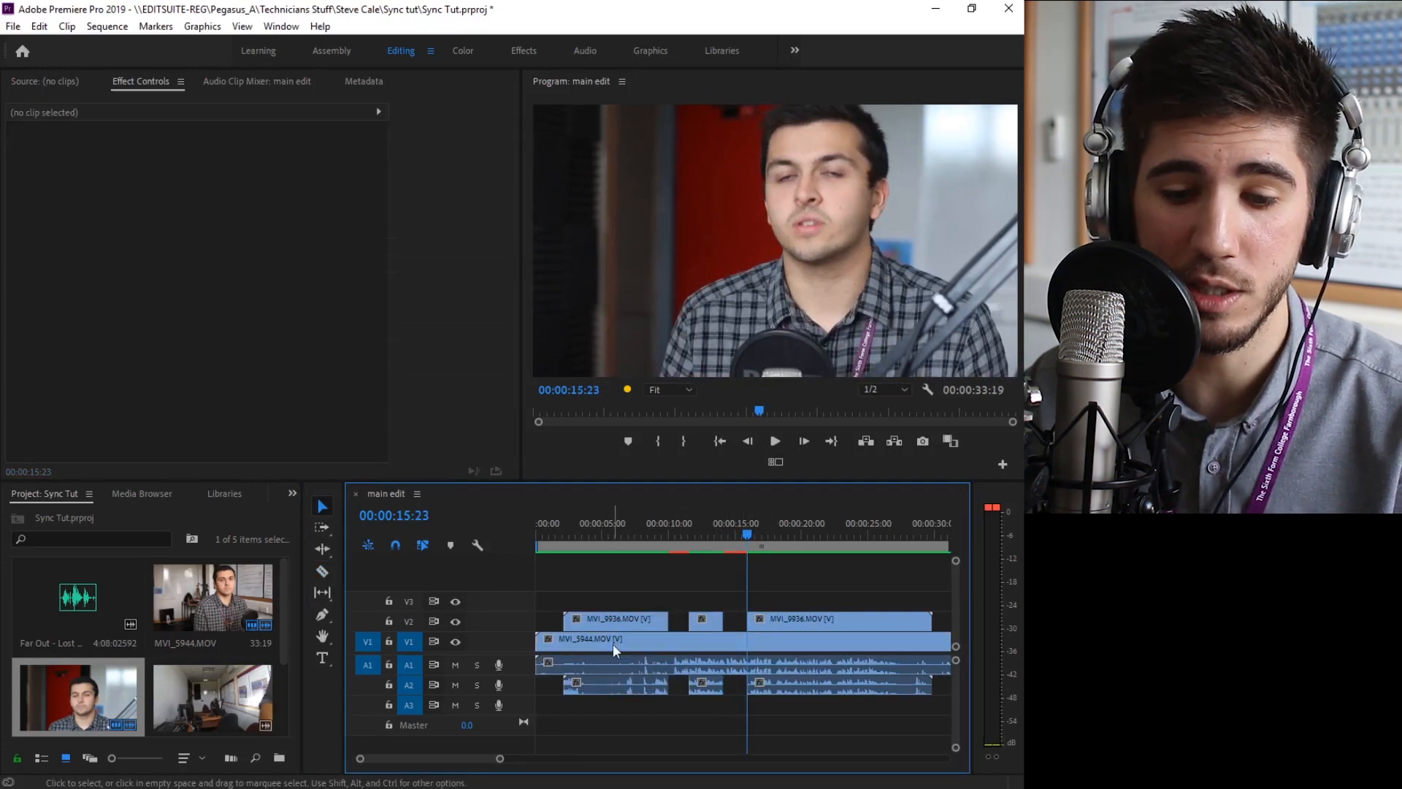
Unlink the video and audio of all clips in the sequence
drag(621, 573, 814, 673)
right_click(814, 674)
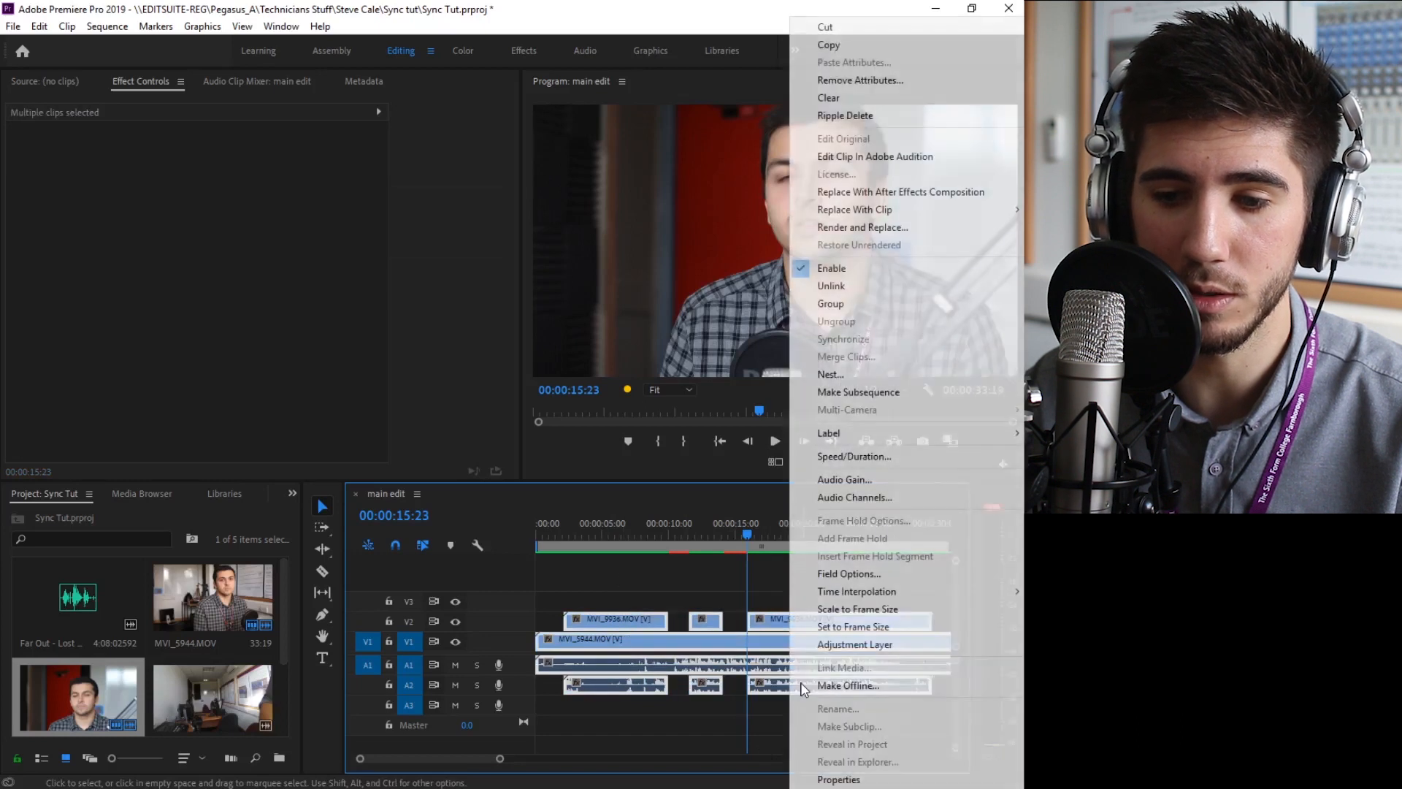
click(831, 288)
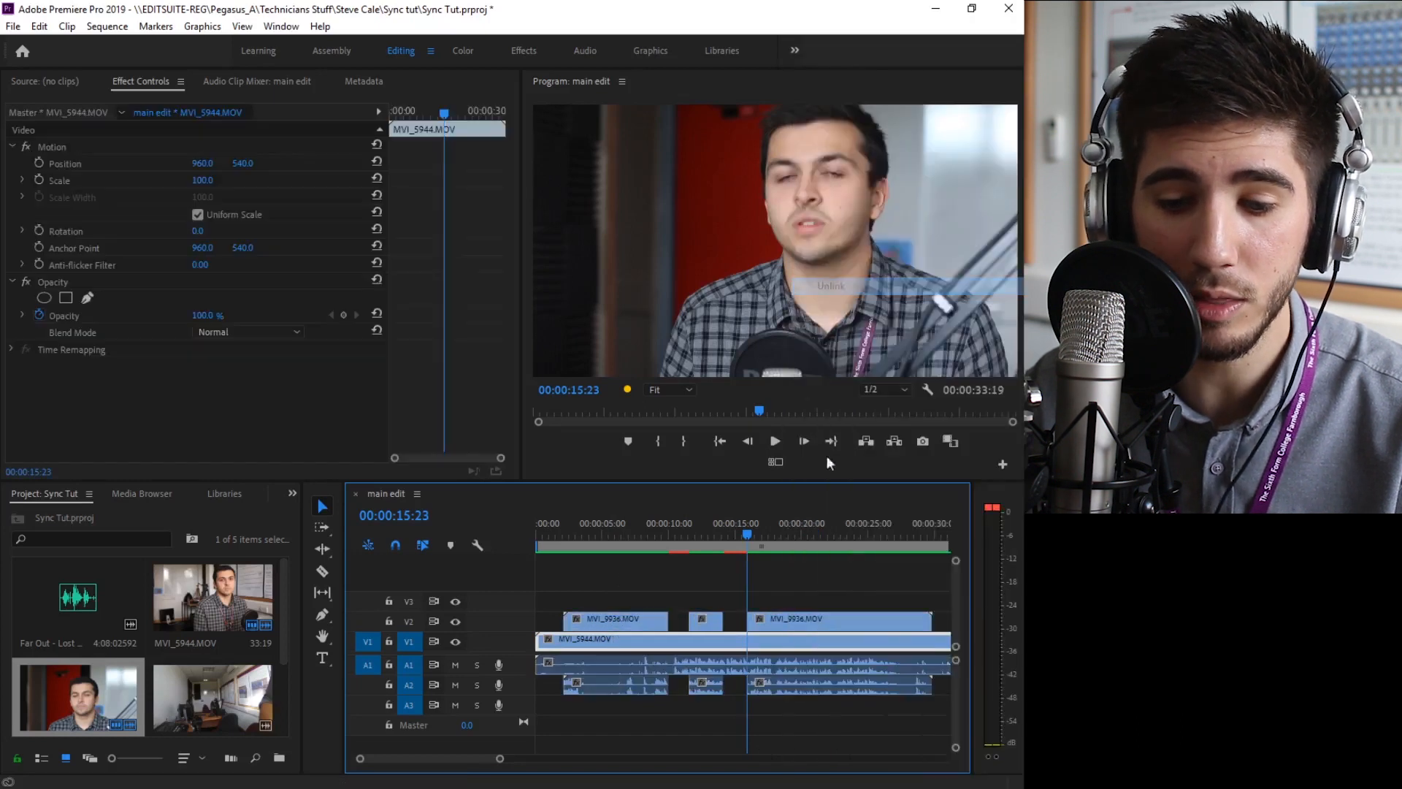
Delete the three MVI_9936 audio segments on track A2
click(615, 685)
key(Delete)
click(707, 692)
key(Delete)
click(817, 690)
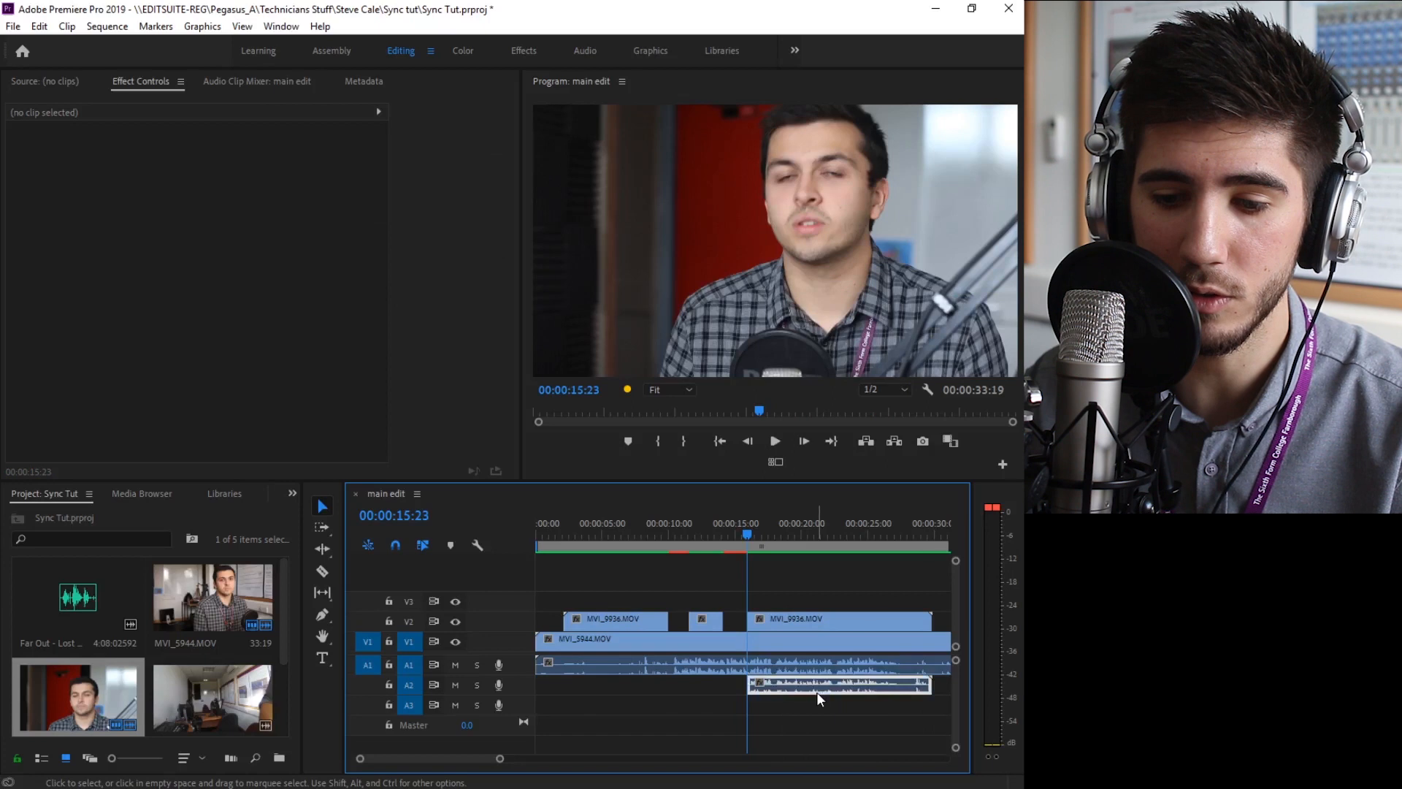
key(Delete)
Play the edited sequence from about 7.5 seconds to review the switches between camera angles
click(639, 532)
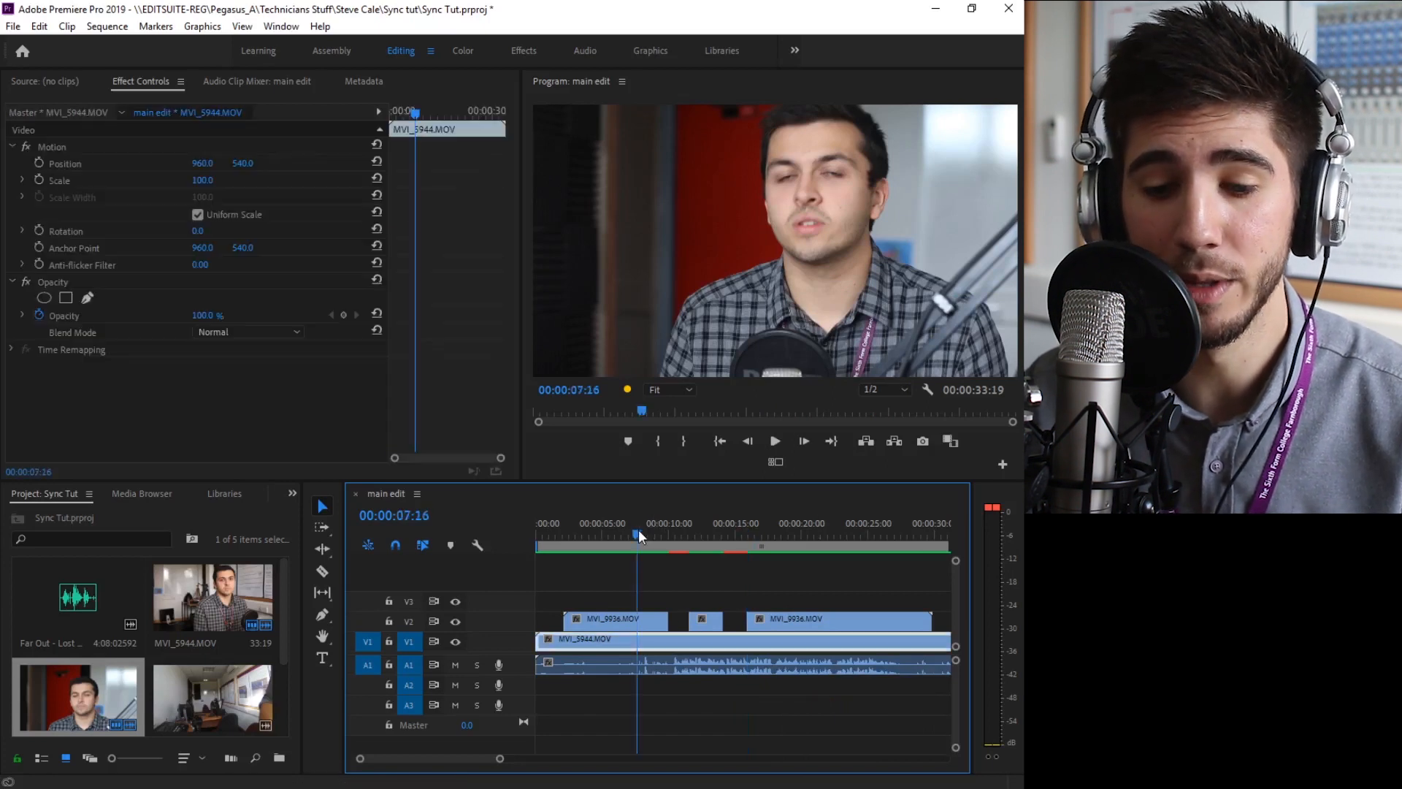
key(space)
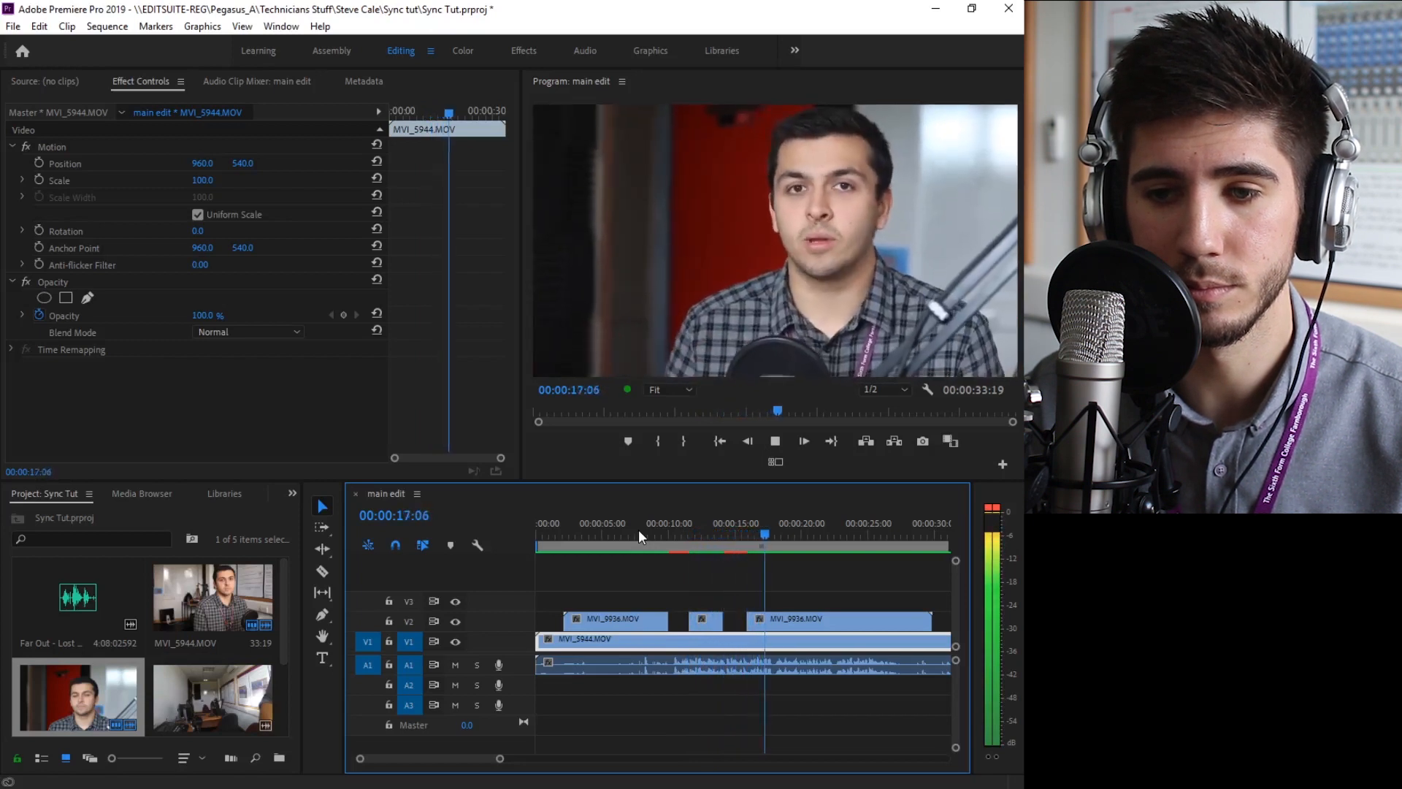
key(space)
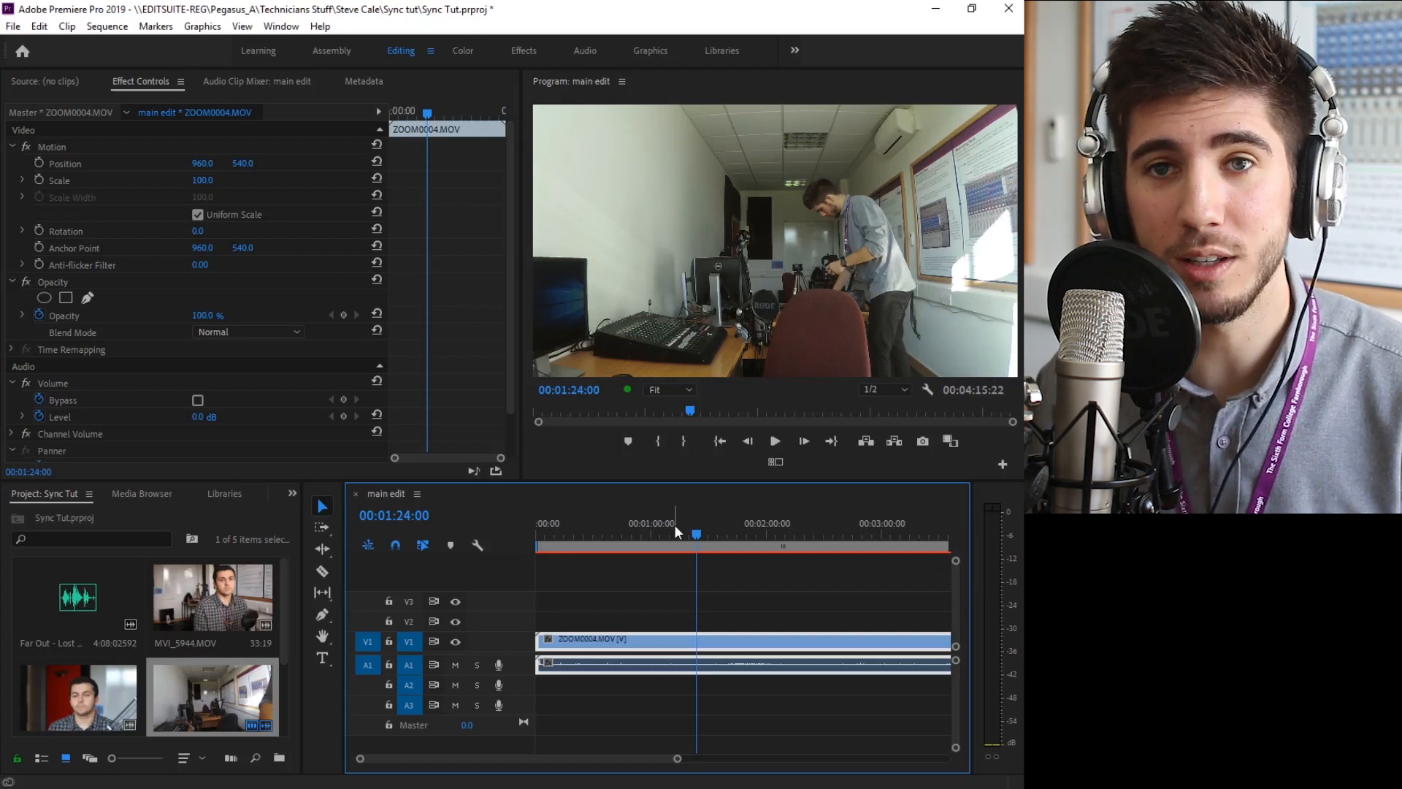
Play the ZOOM0004.MOV clip from 00:01:24:00 to check its picture and sound
key(space)
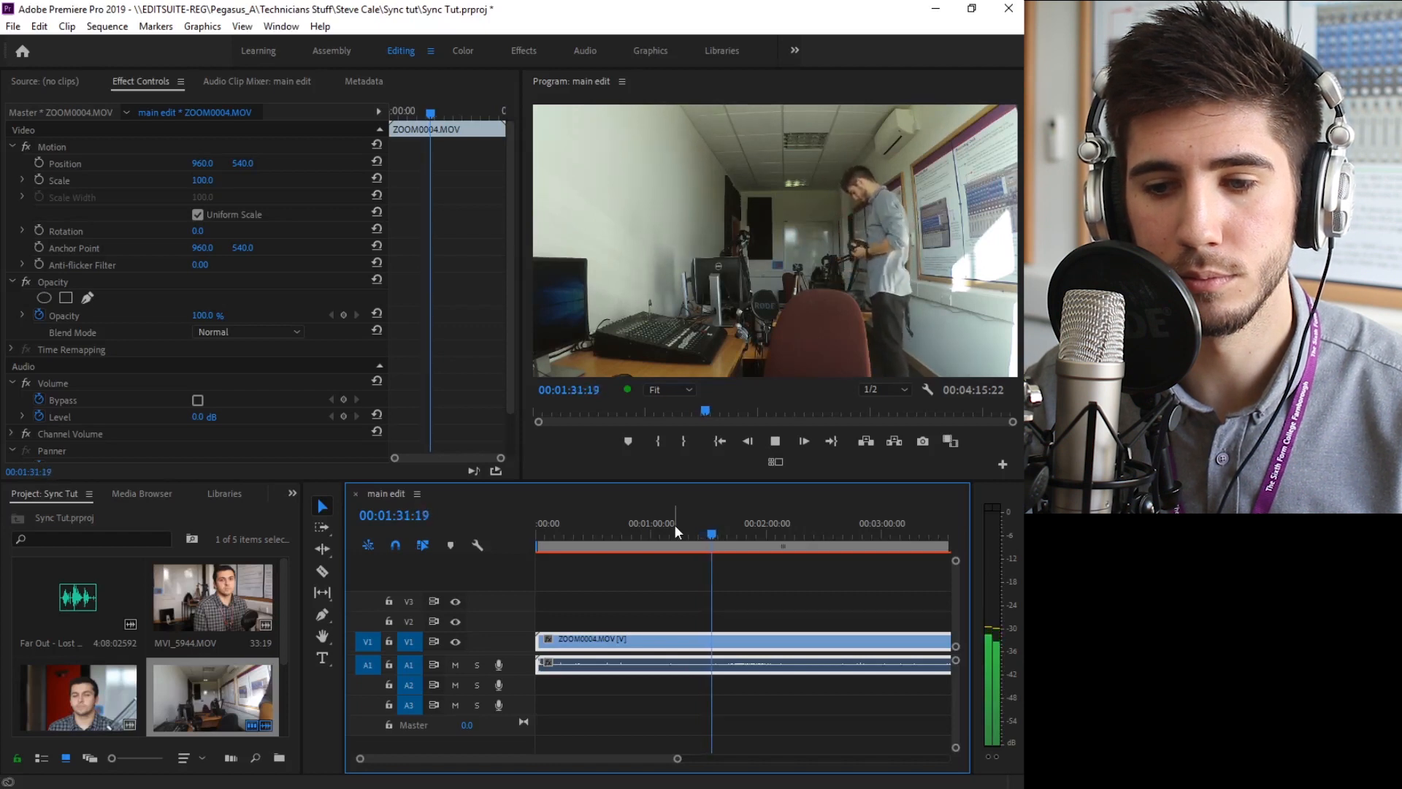
key(space)
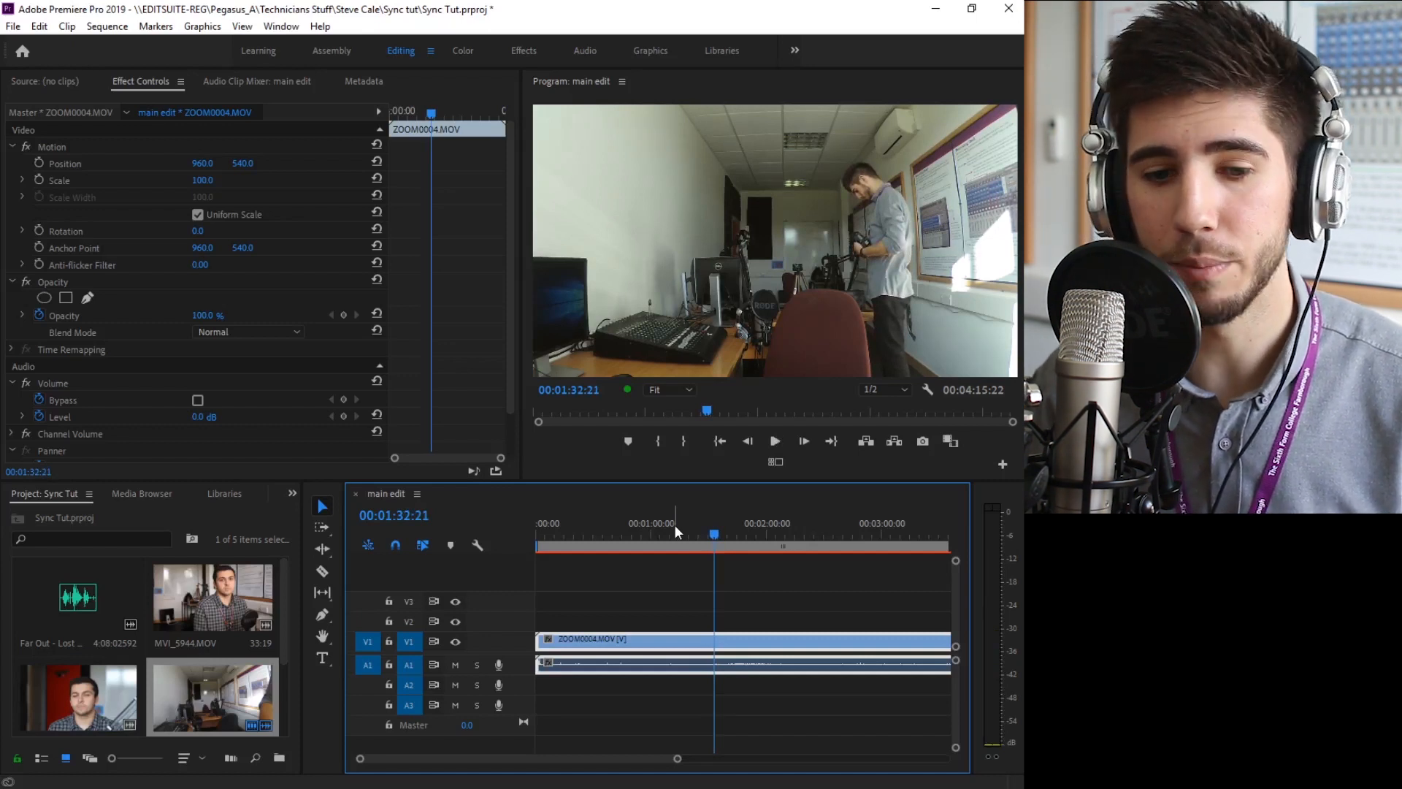
Place the song "Far Out - Lost With You feat Ruby Chase.mp3" on audio track A2 at the start of the main edit sequence
double_click(59, 599)
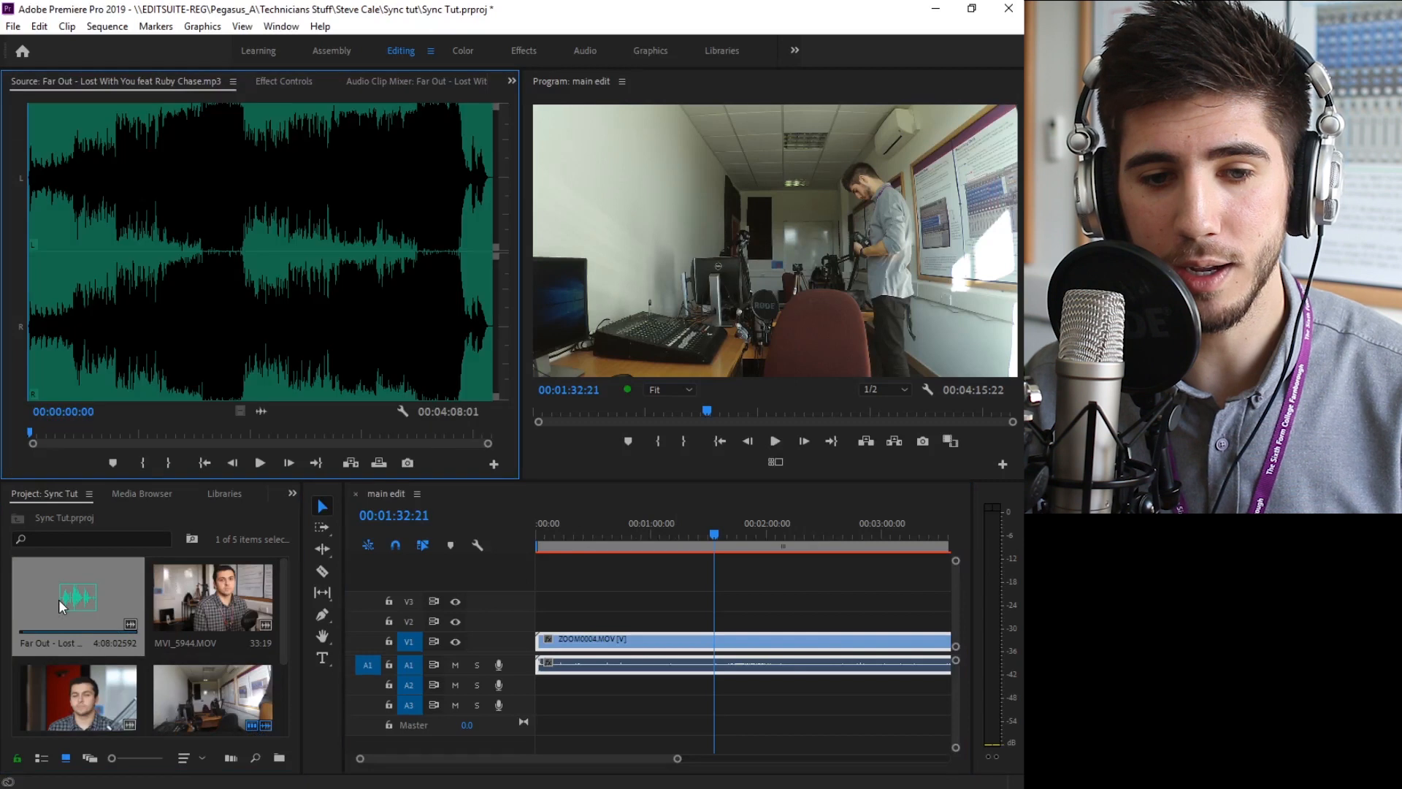
click(63, 600)
drag(494, 703, 527, 682)
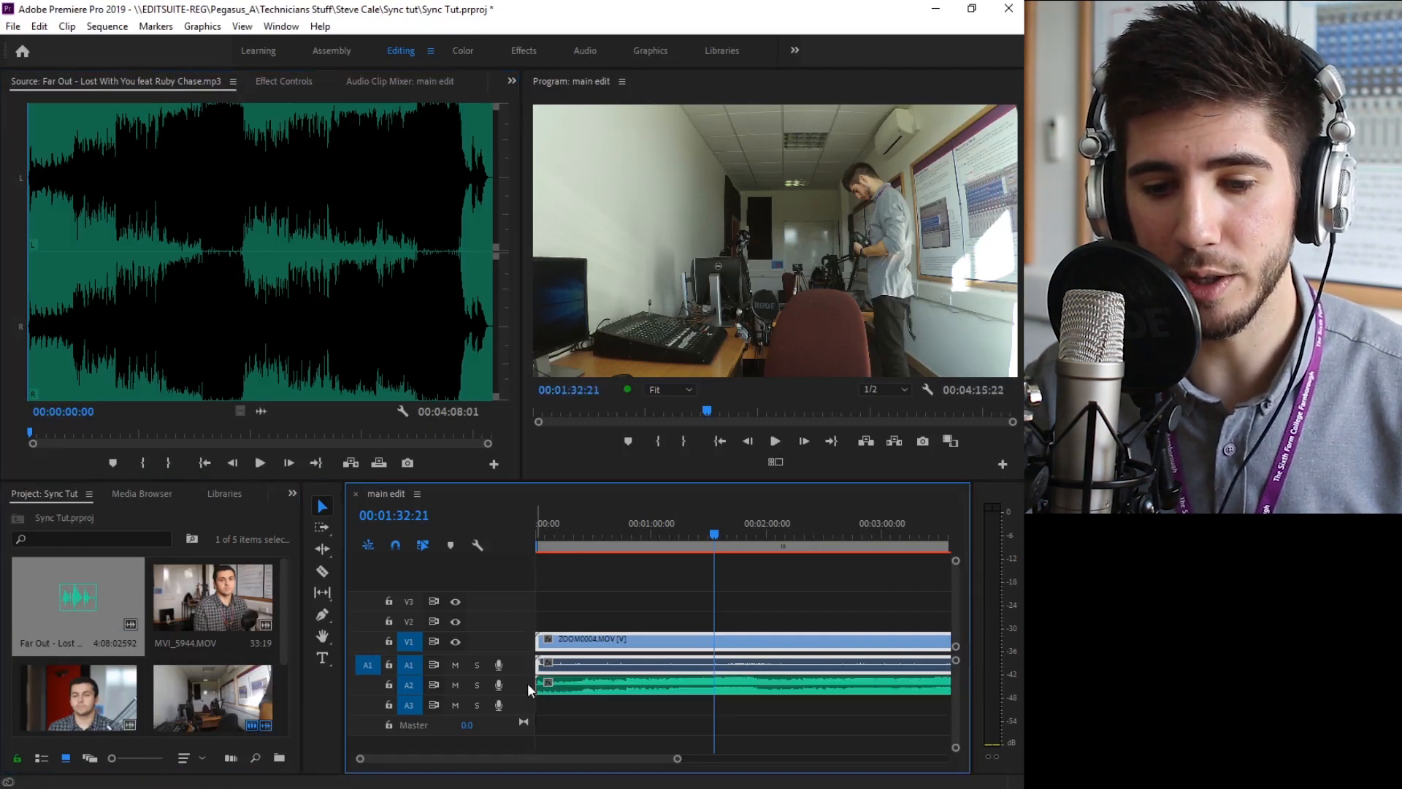
Synchronize the ZOOM0004.MOV clip and the song on A2 by audio, using track channel 2
click(671, 612)
drag(692, 611, 723, 703)
right_click(738, 689)
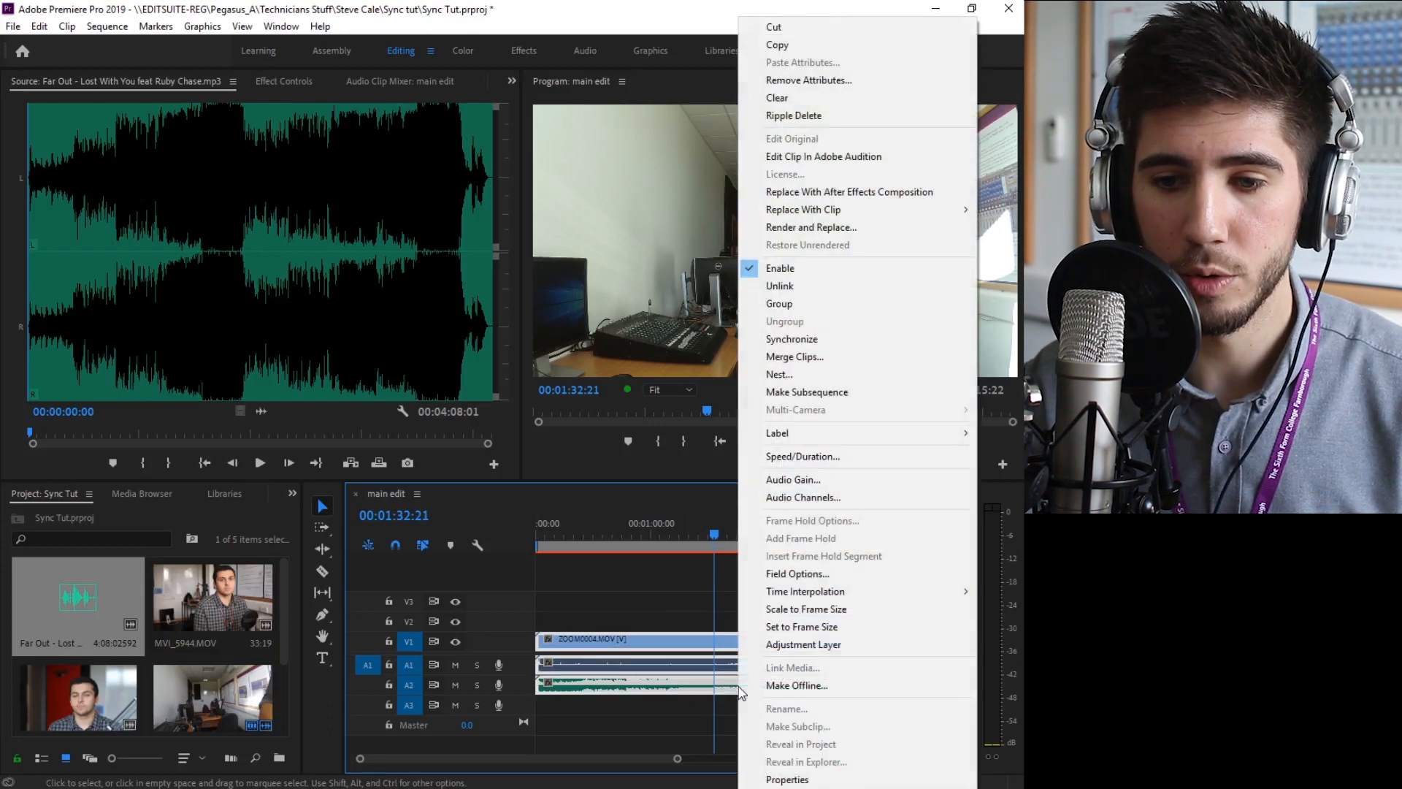
click(785, 340)
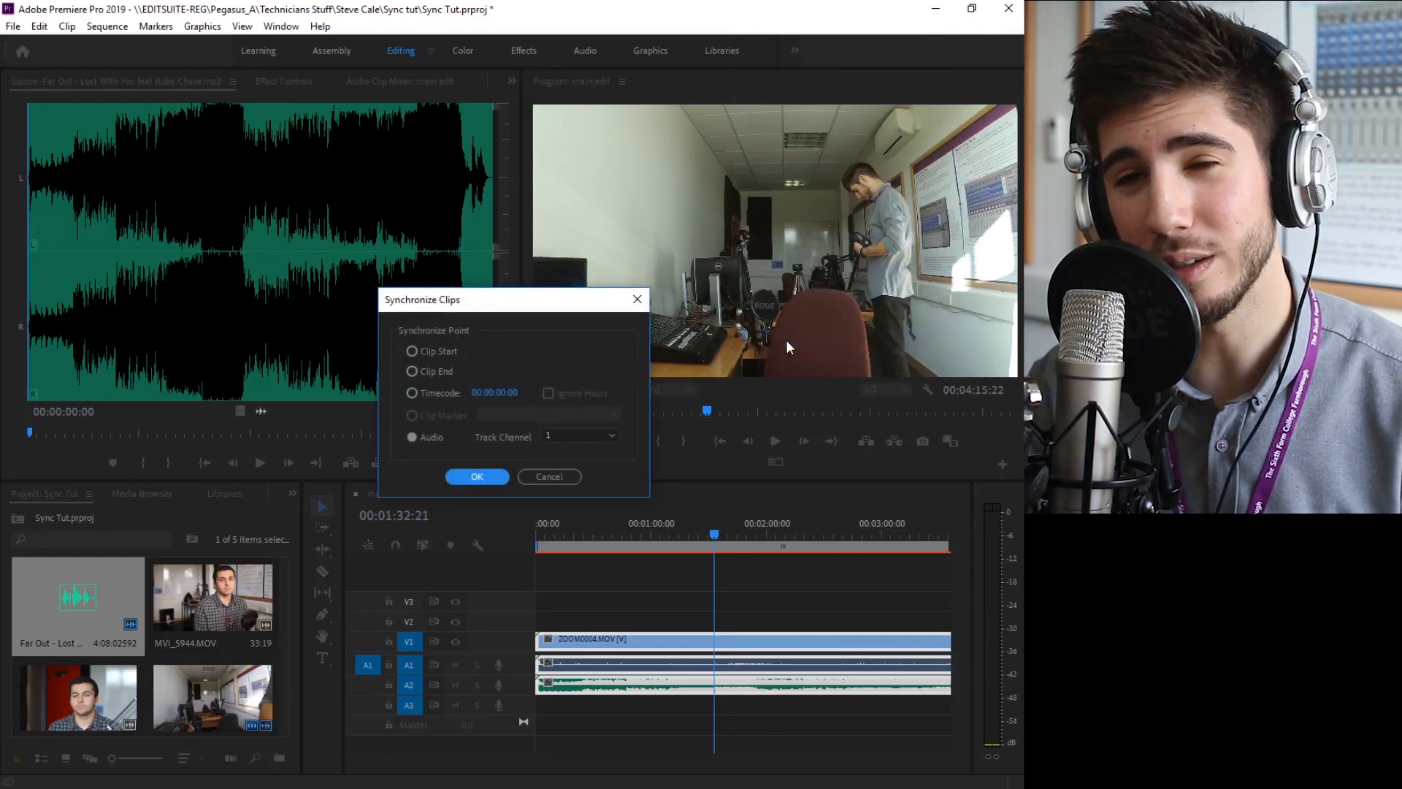
click(586, 432)
click(576, 462)
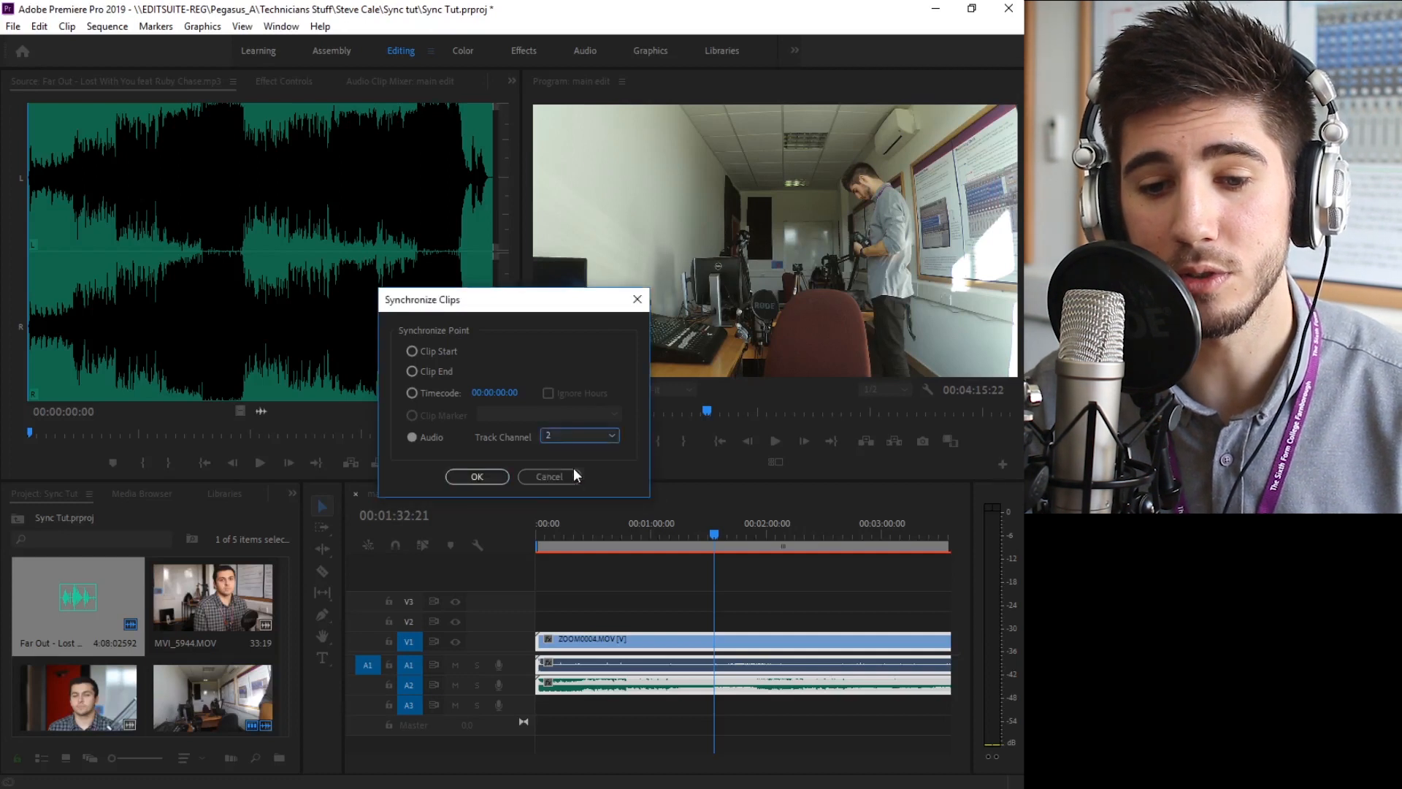
click(478, 478)
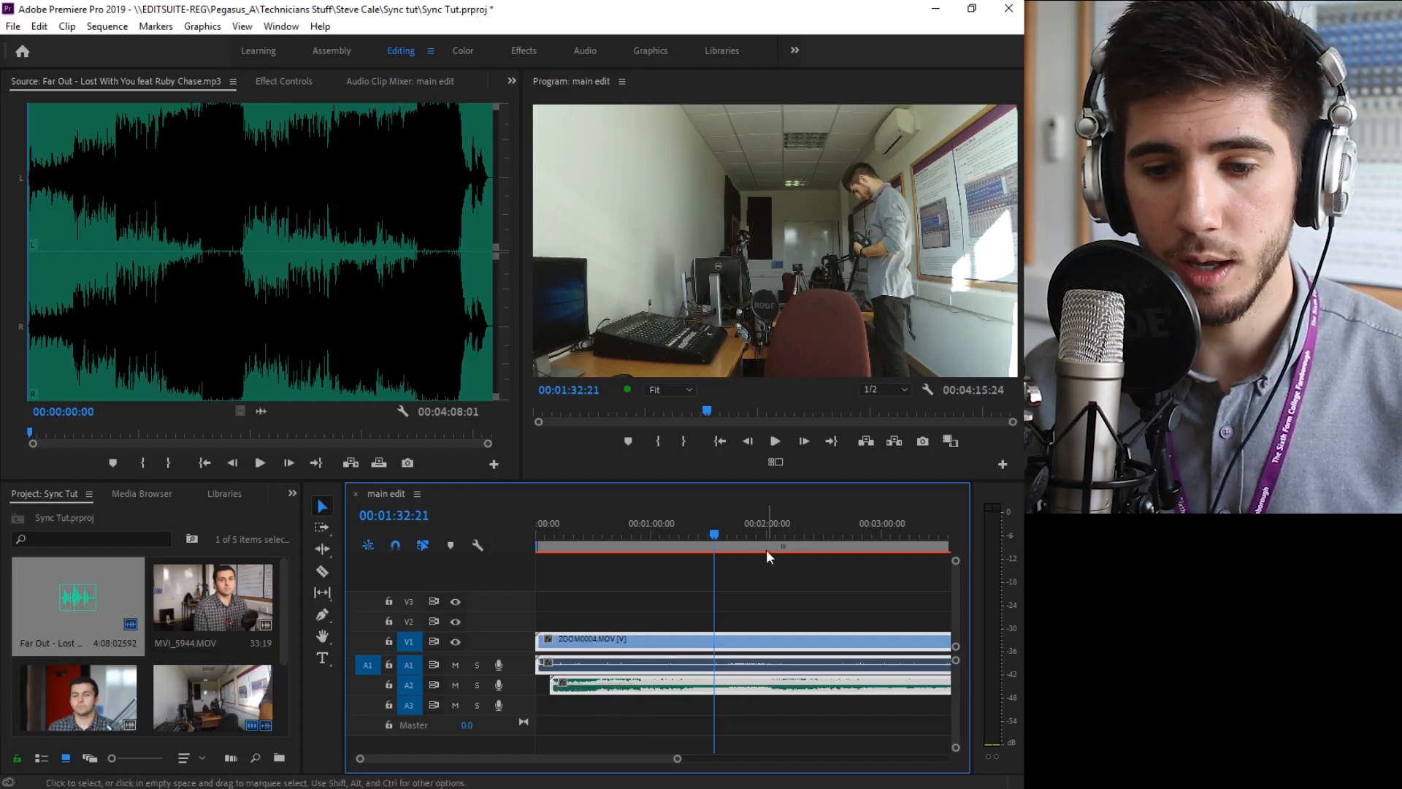
Play the synchronized clips from 00:01:31:14, toggling the mutes of tracks A1 and A2 to compare the camera sound with the song
click(712, 534)
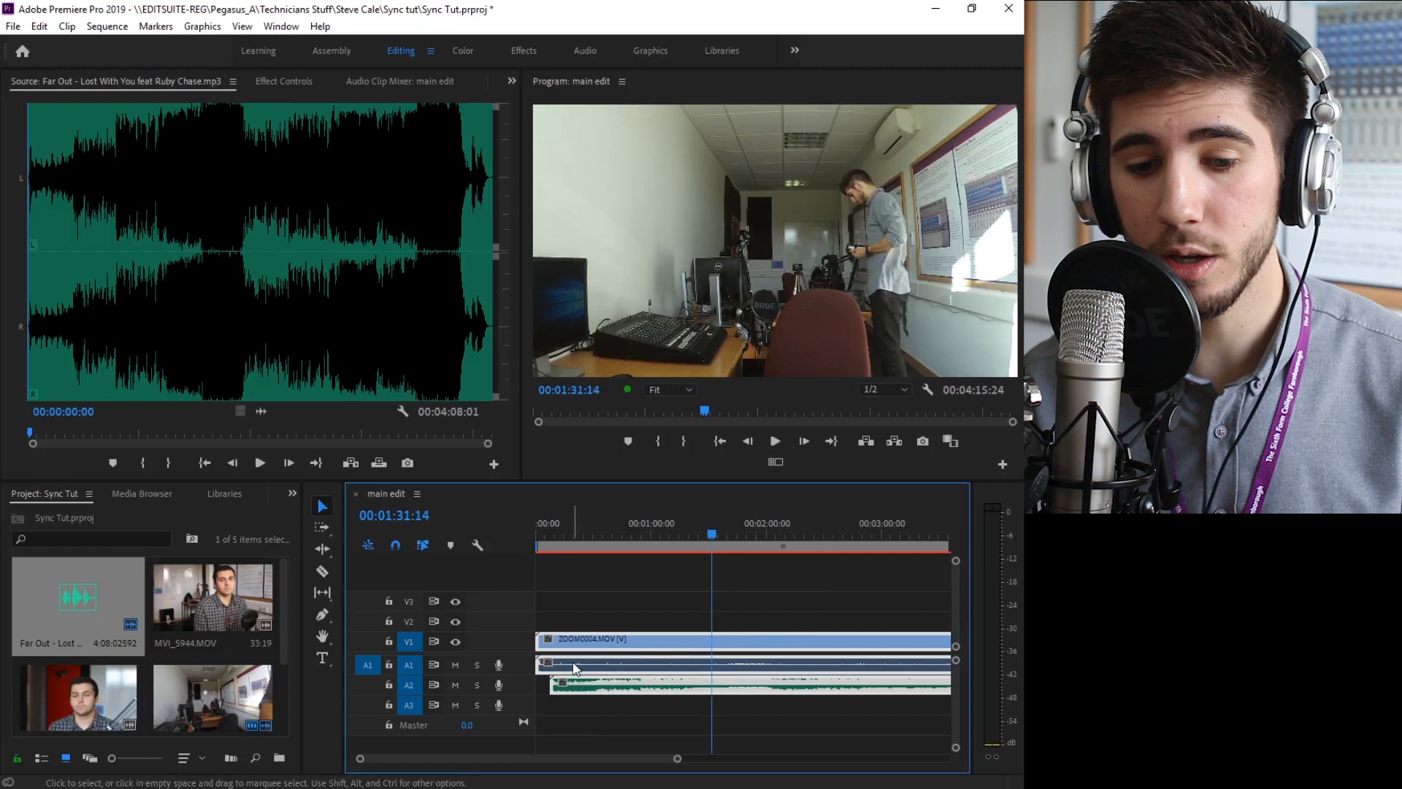
click(455, 665)
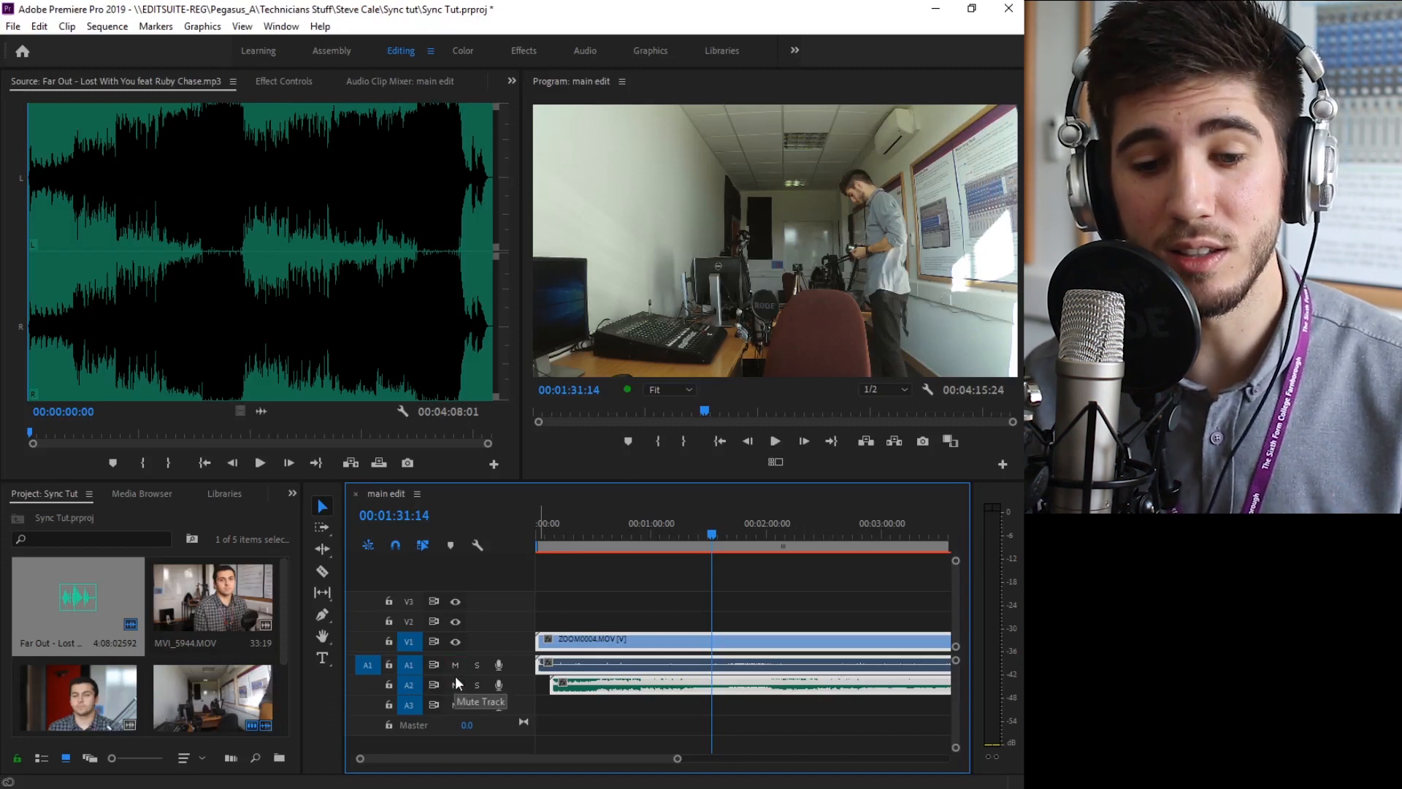
click(455, 684)
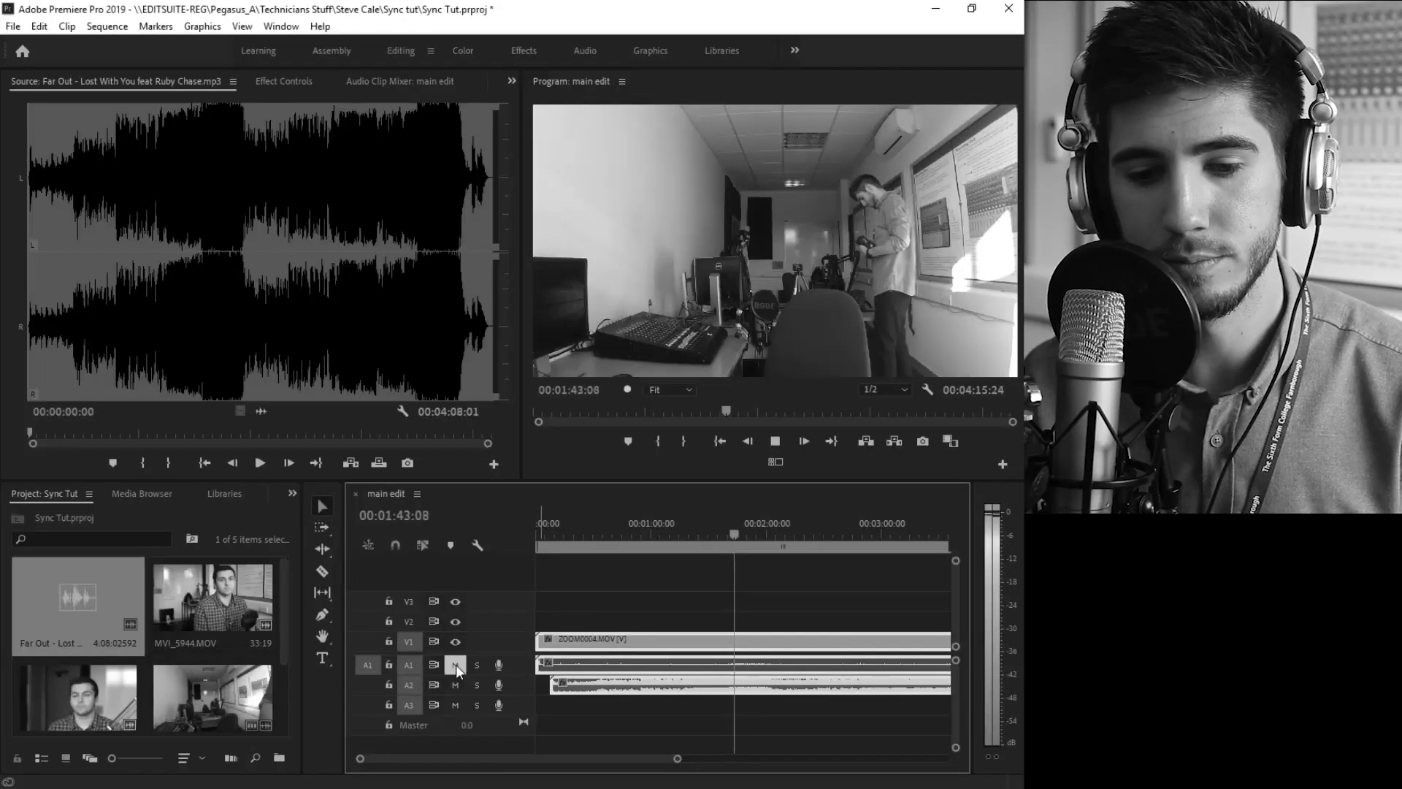
click(456, 664)
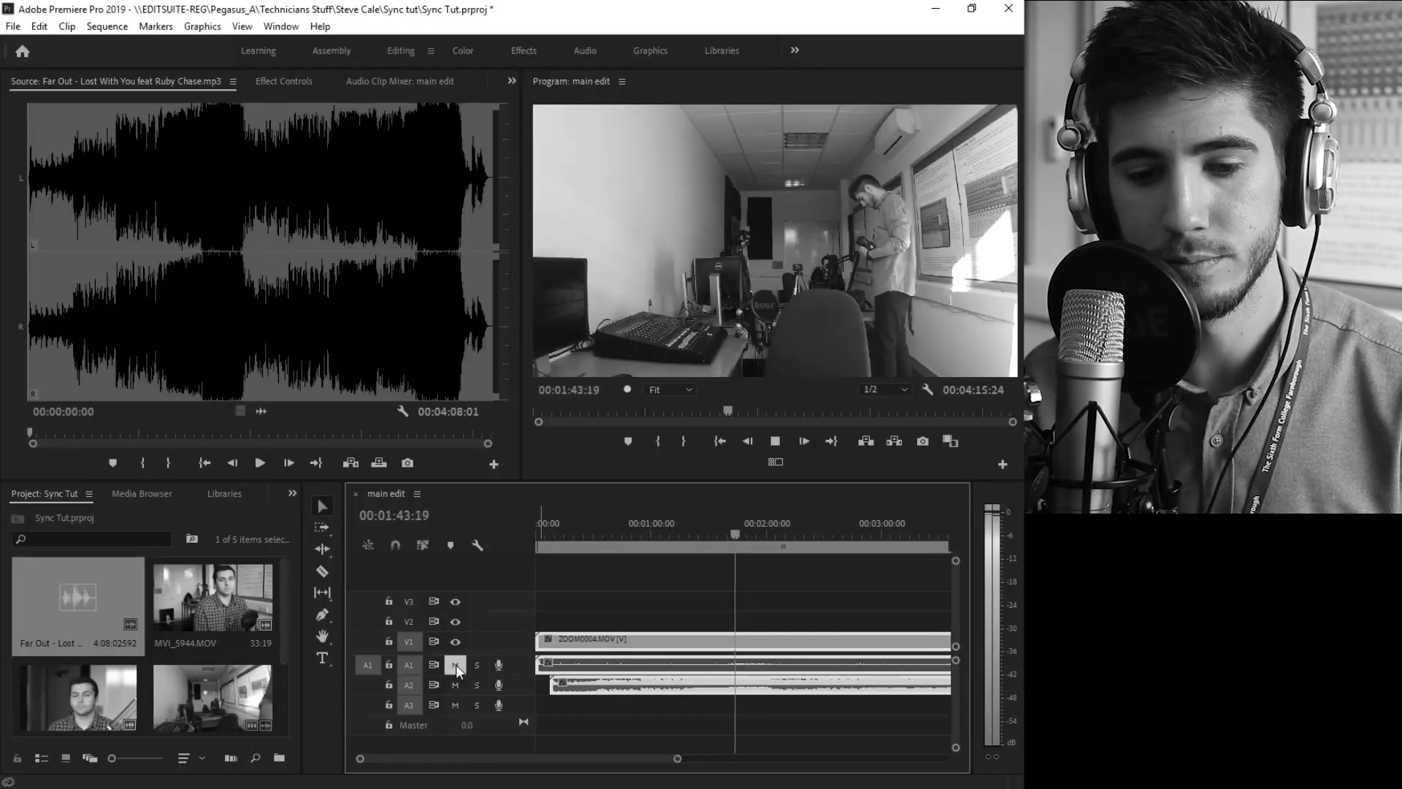
key(space)
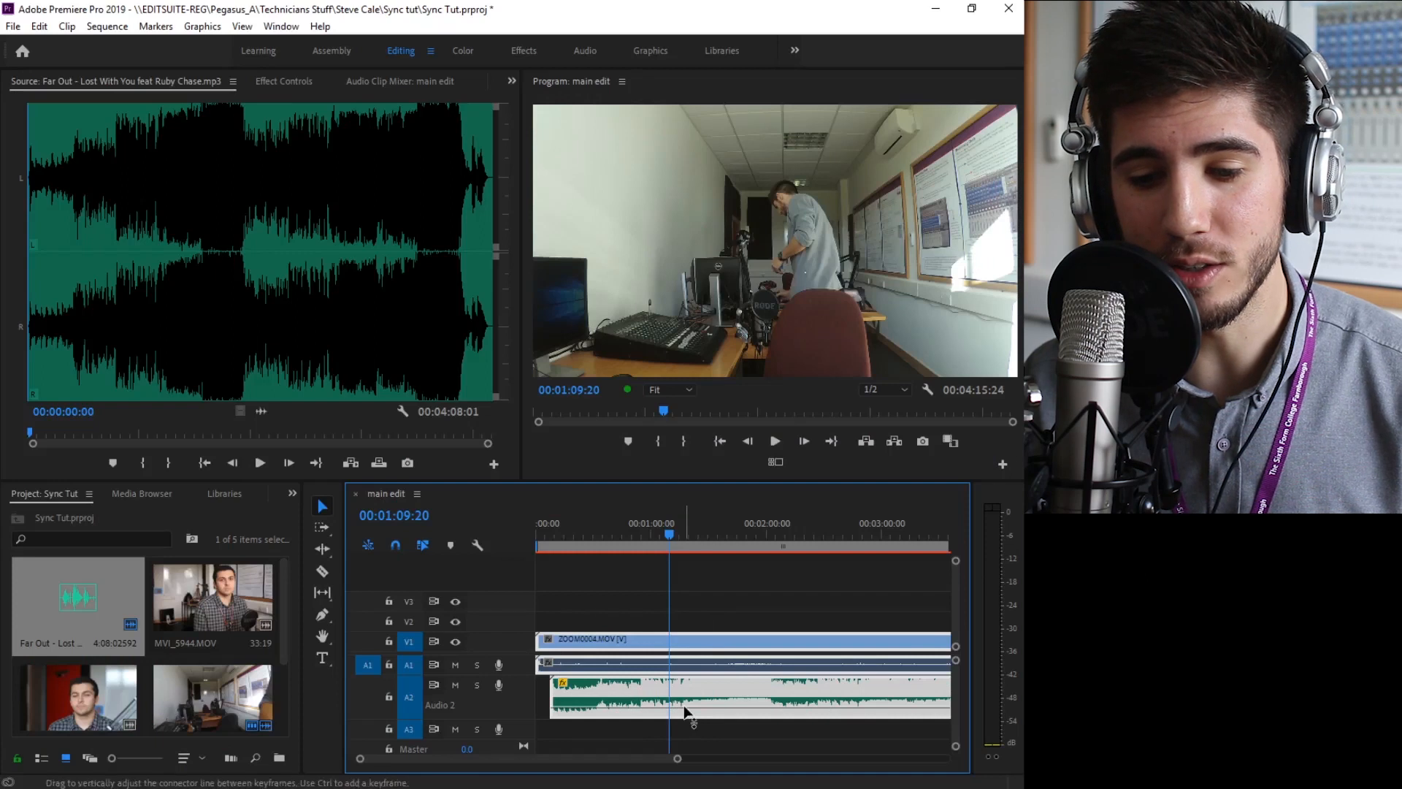
Lower the volume level of the song clip on track A2
drag(684, 708, 686, 723)
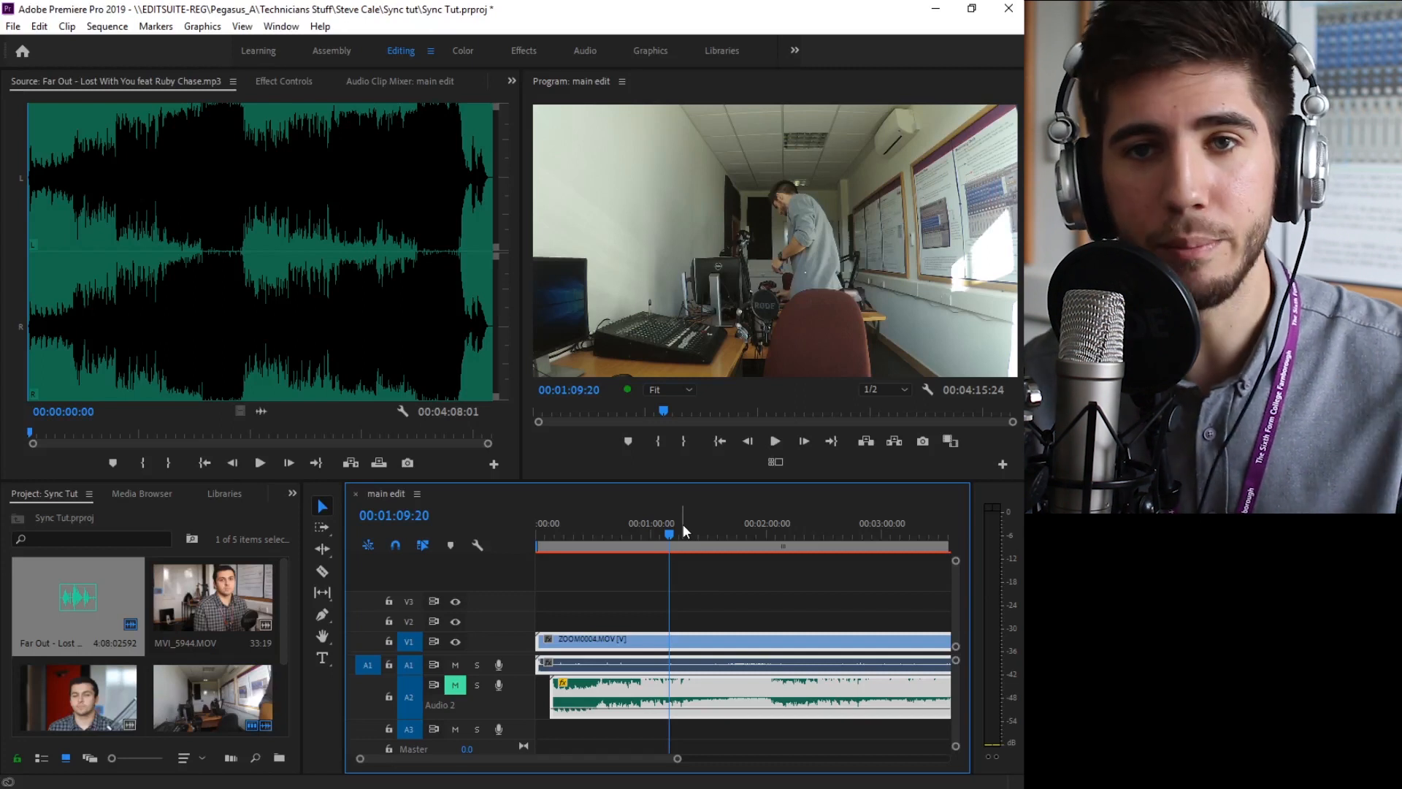
Play the sequence from 00:01:09:20, repeatedly muting and unmuting track A2 to check that the song matches the camera audio
key(space)
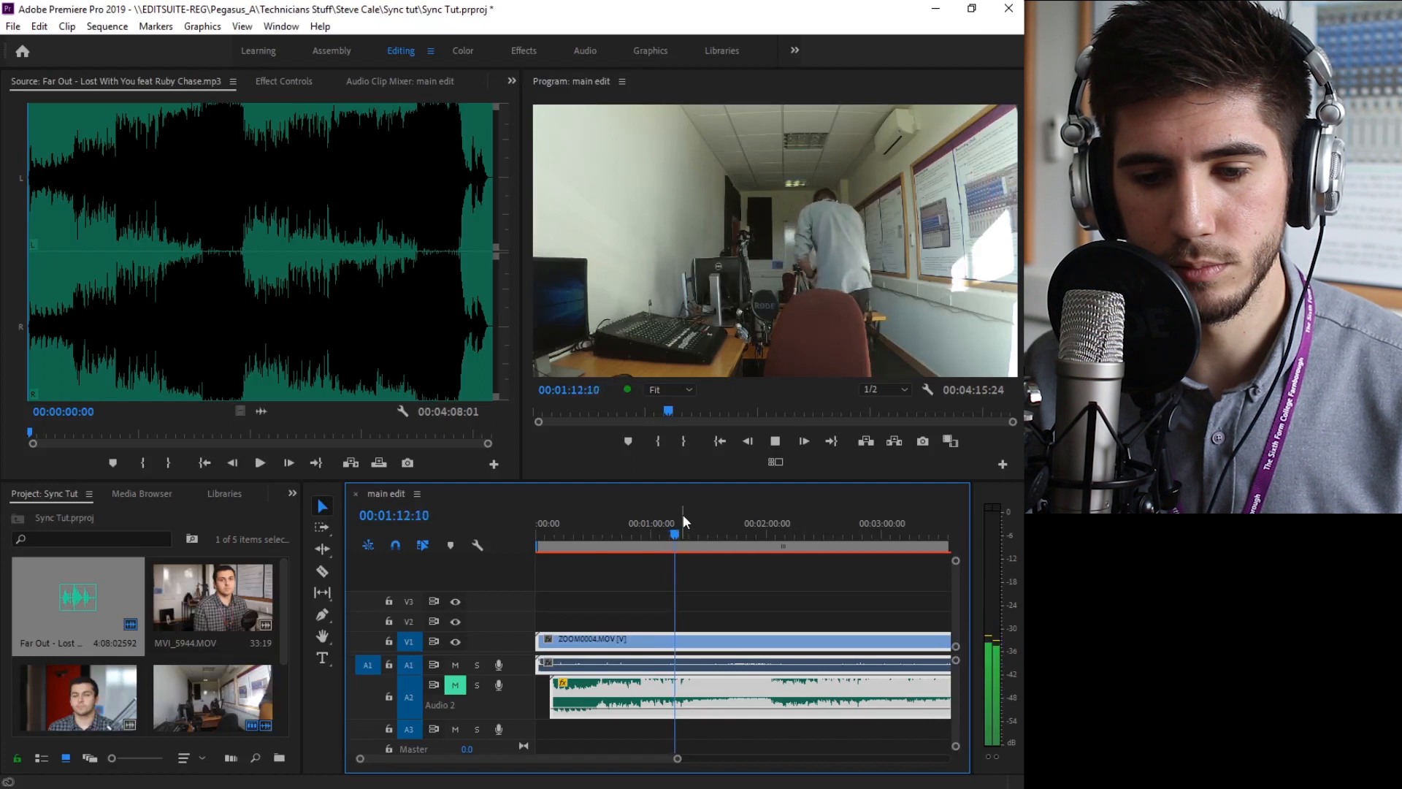
click(454, 685)
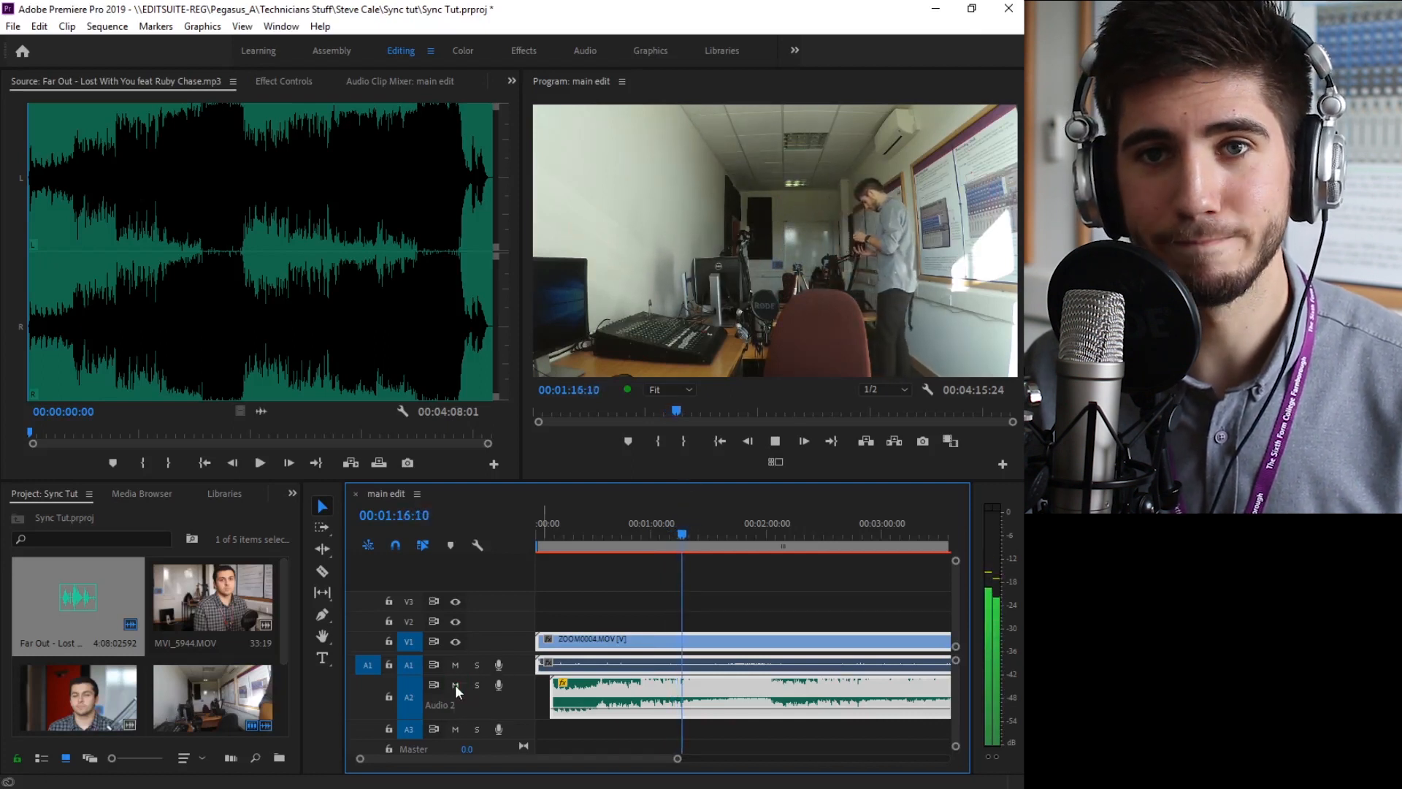
click(454, 685)
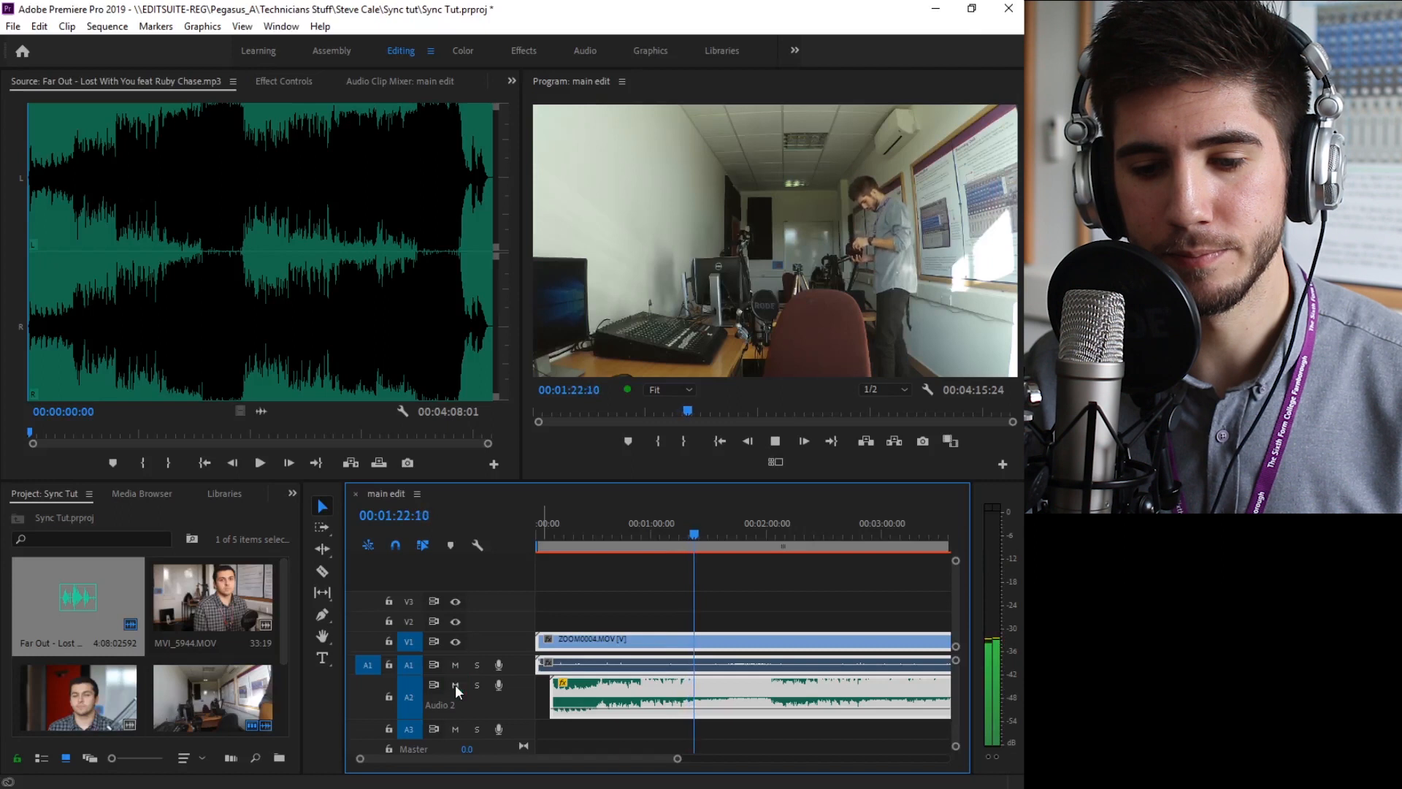
click(455, 685)
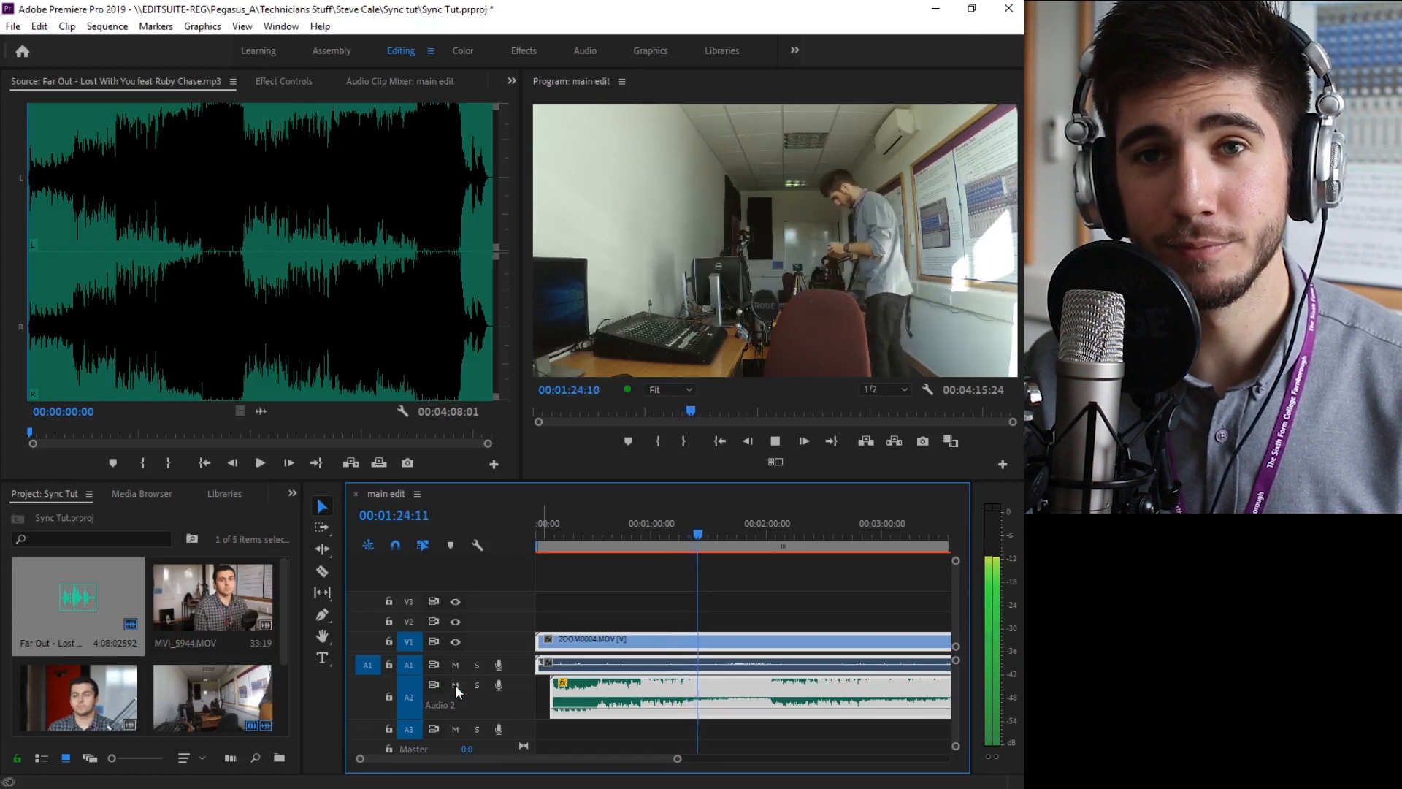
click(454, 685)
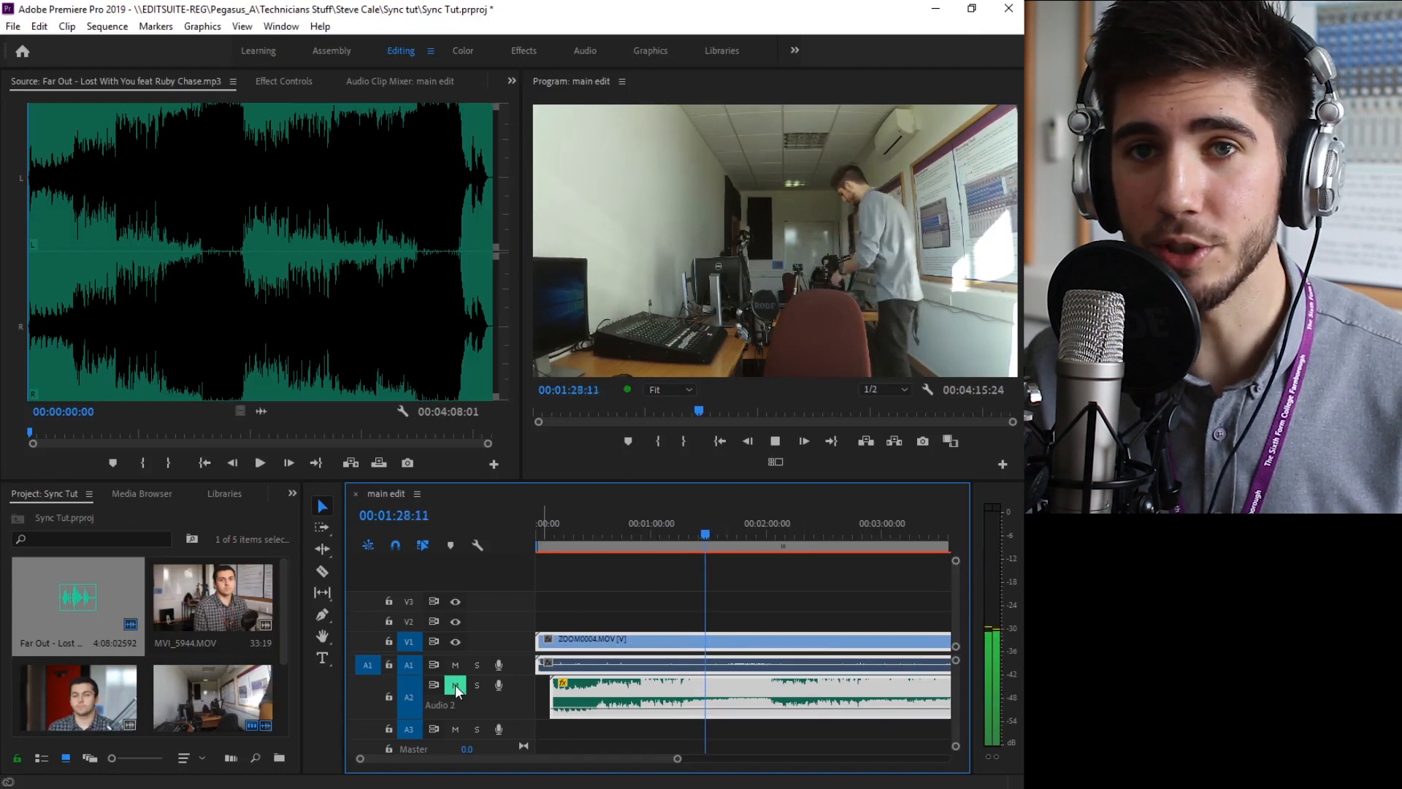
click(455, 685)
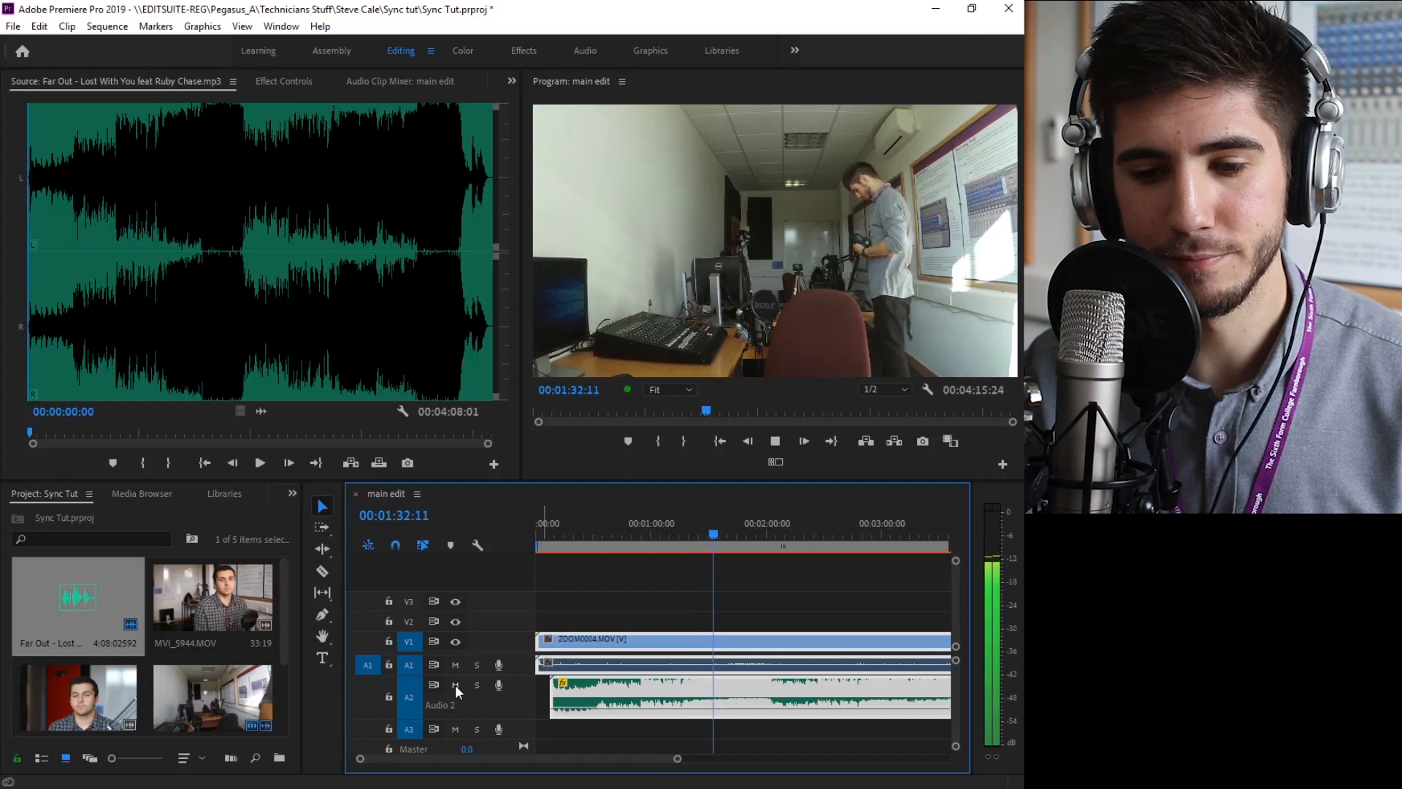
click(454, 685)
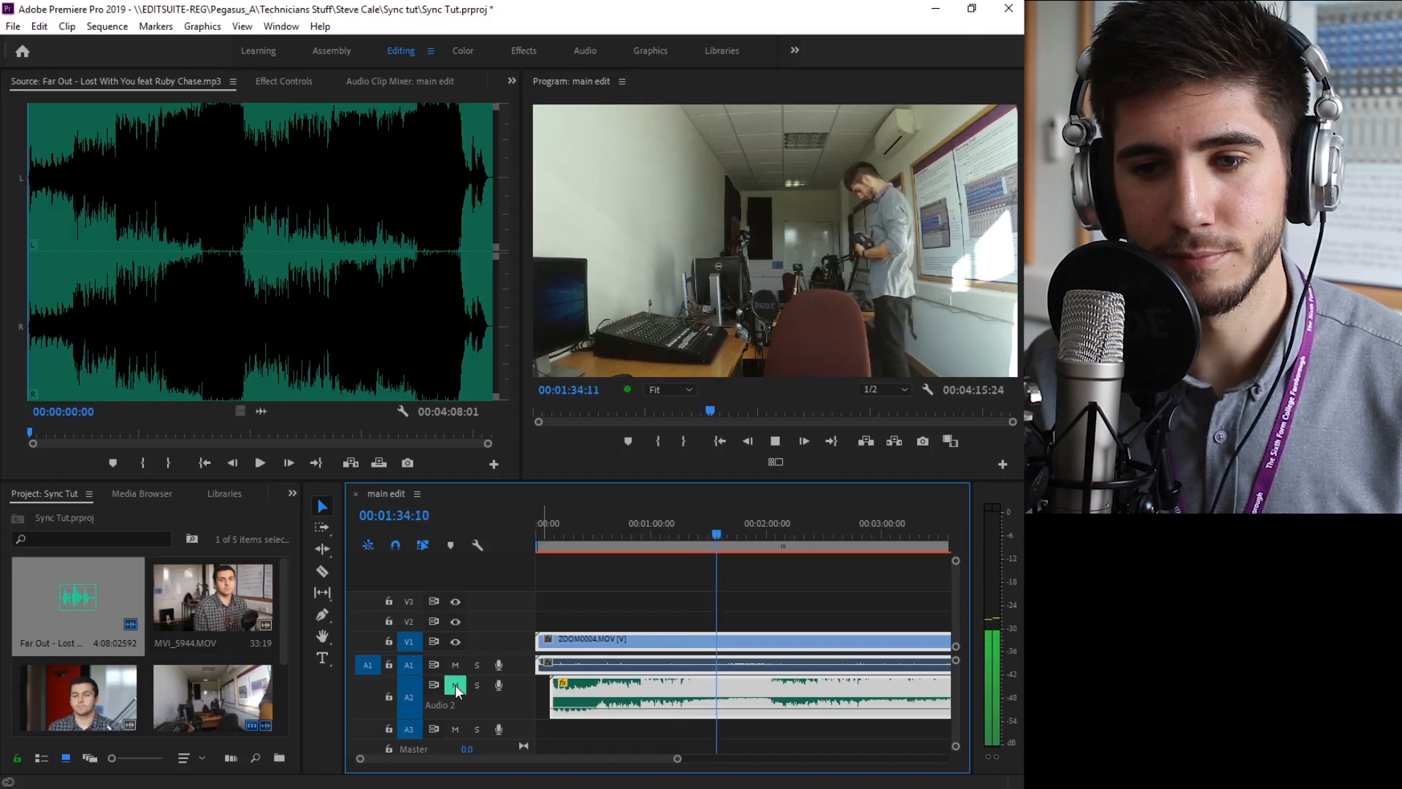
click(454, 685)
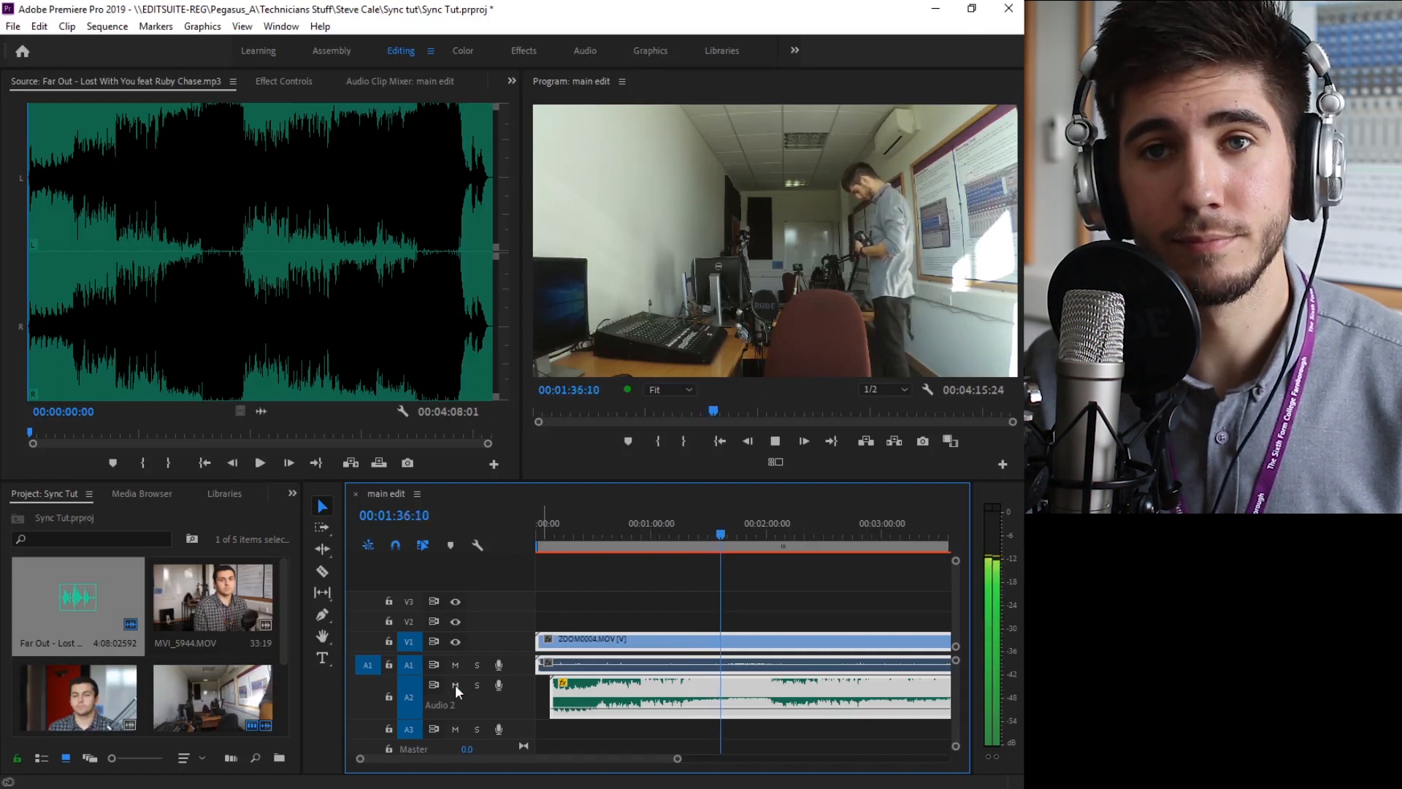
click(454, 685)
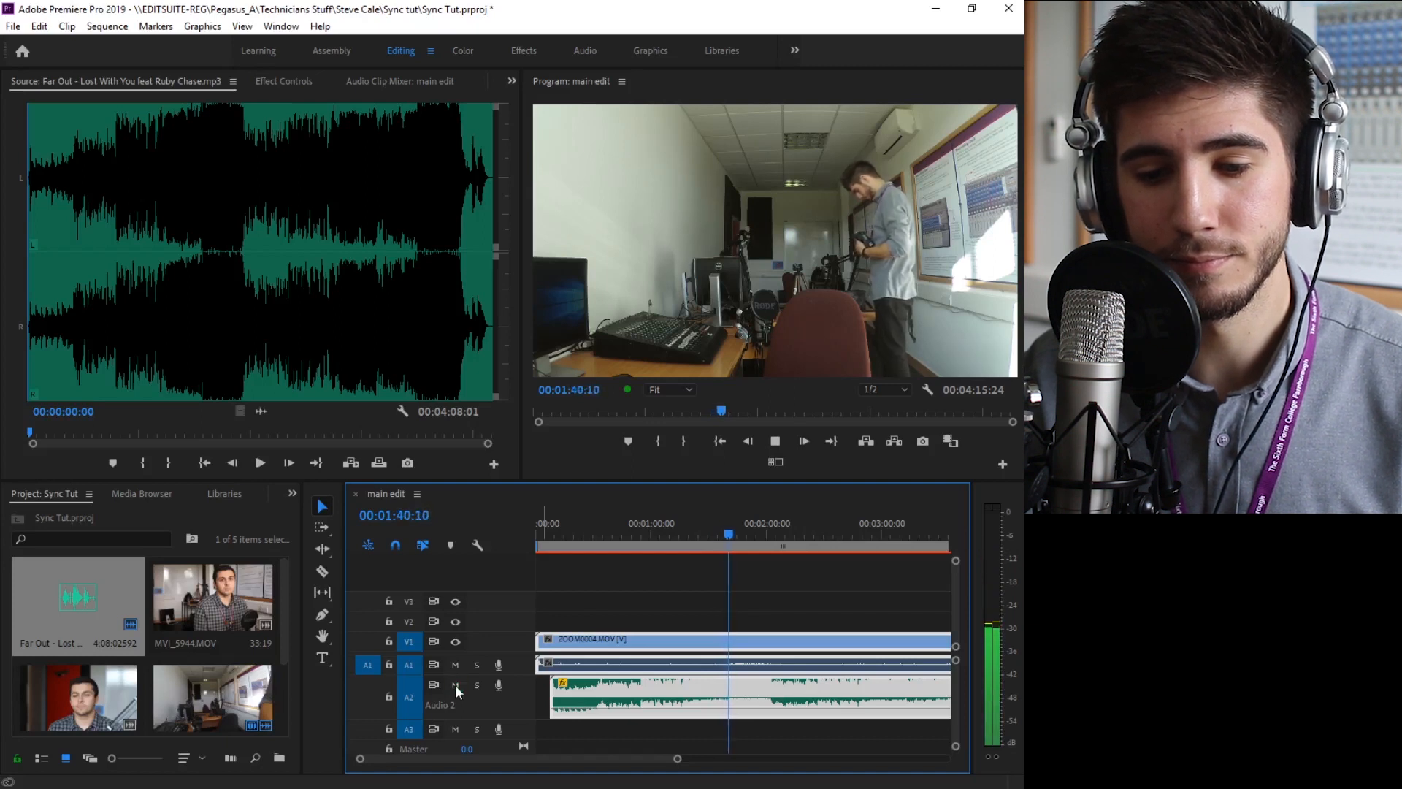
click(454, 685)
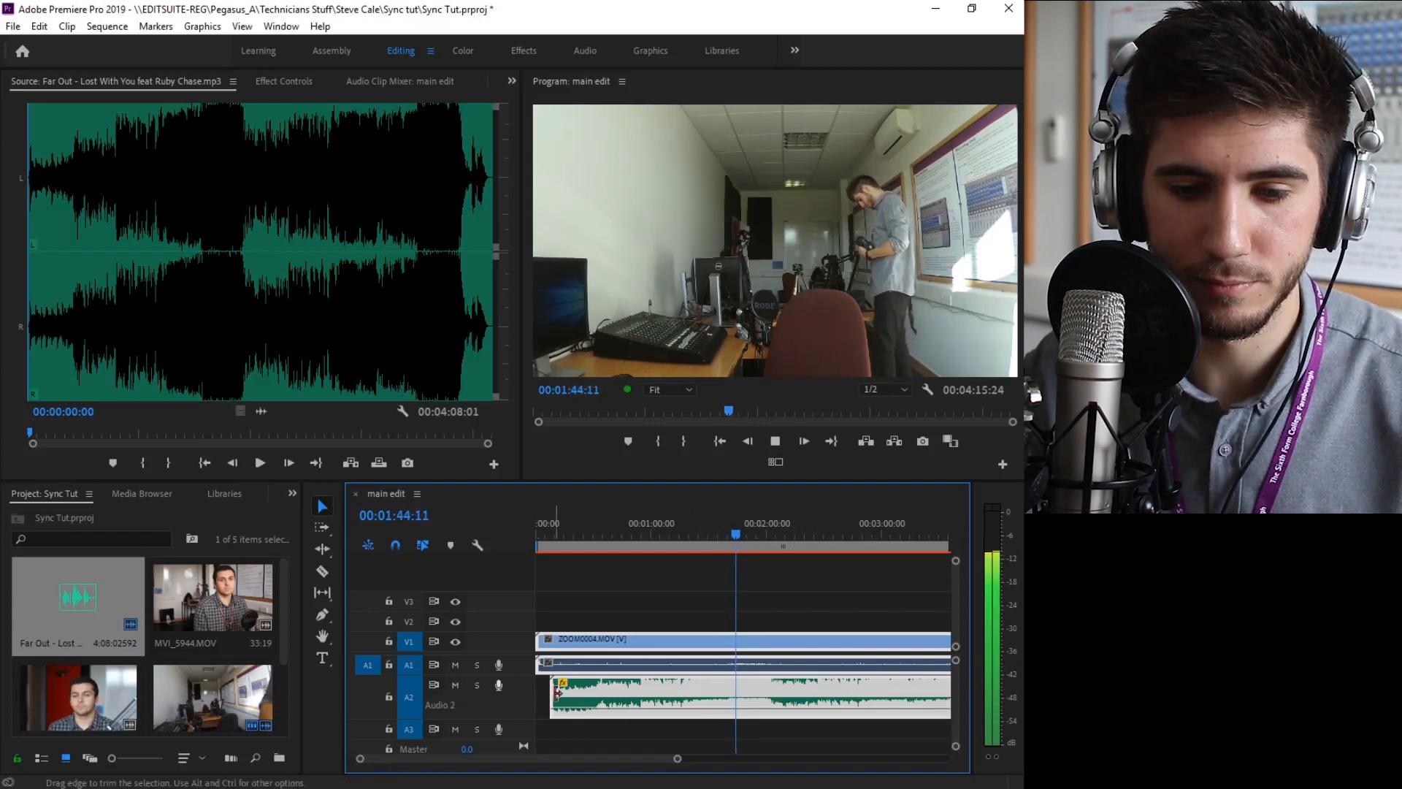
Mute audio tracks A1 and A2, stop the playback and save the project
click(455, 686)
click(457, 666)
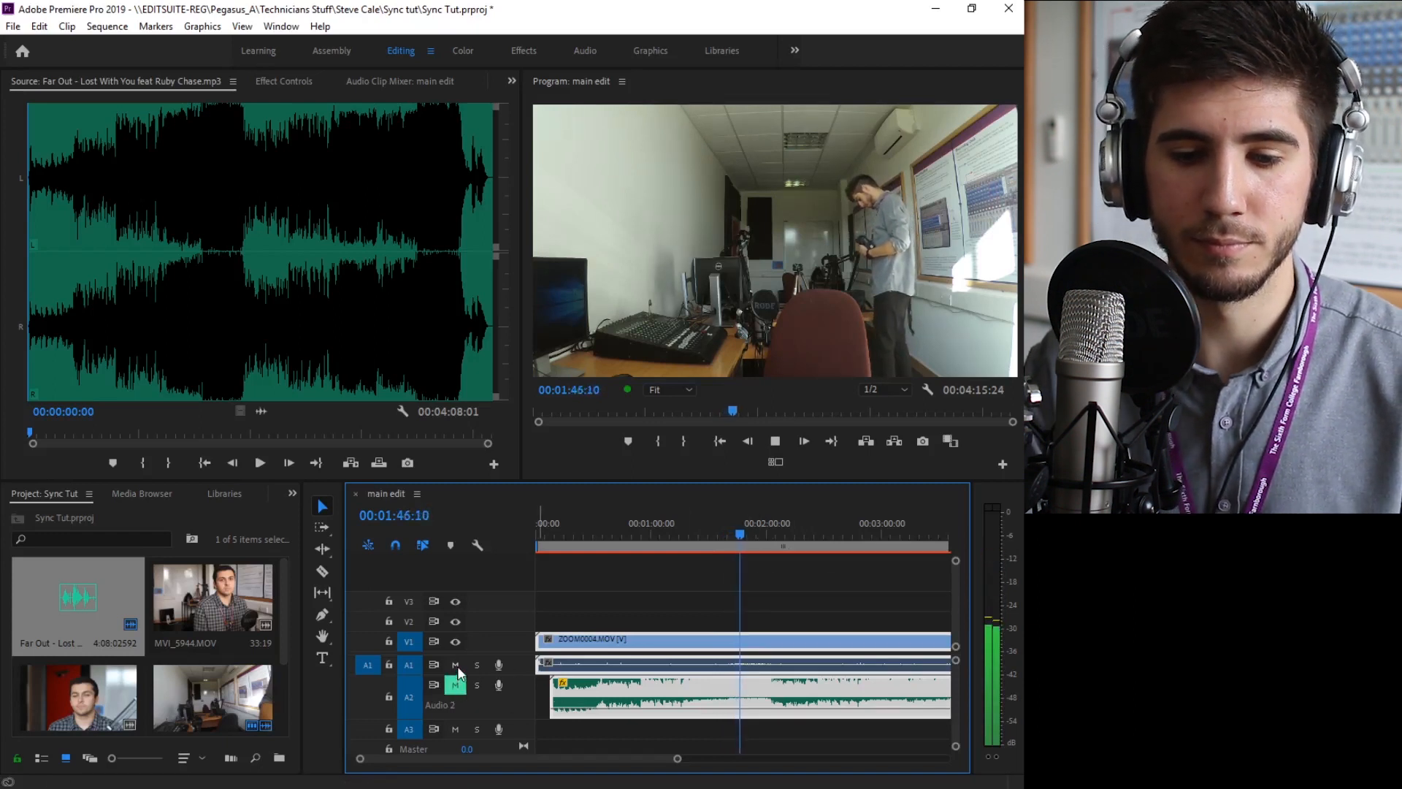
key(space)
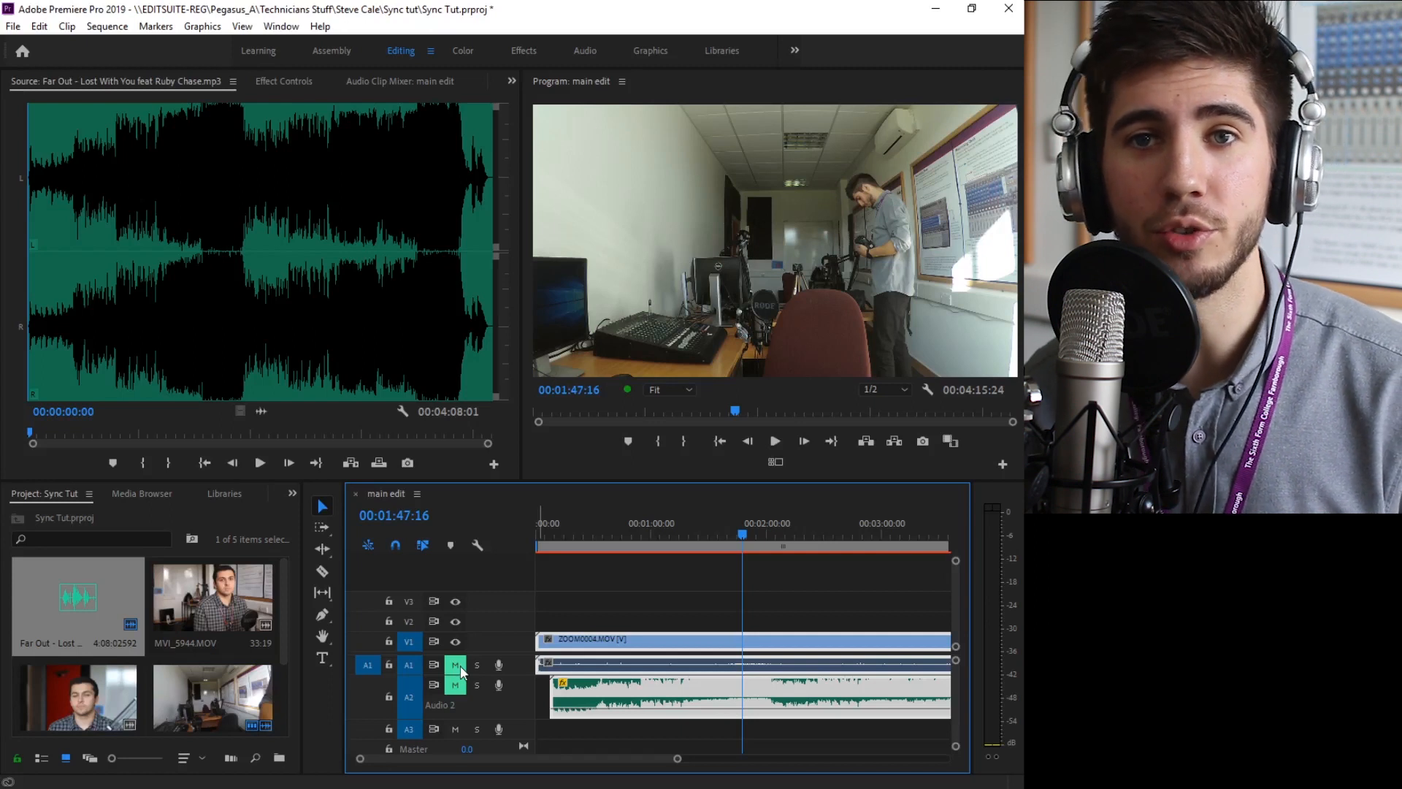
key(ctrl+s)
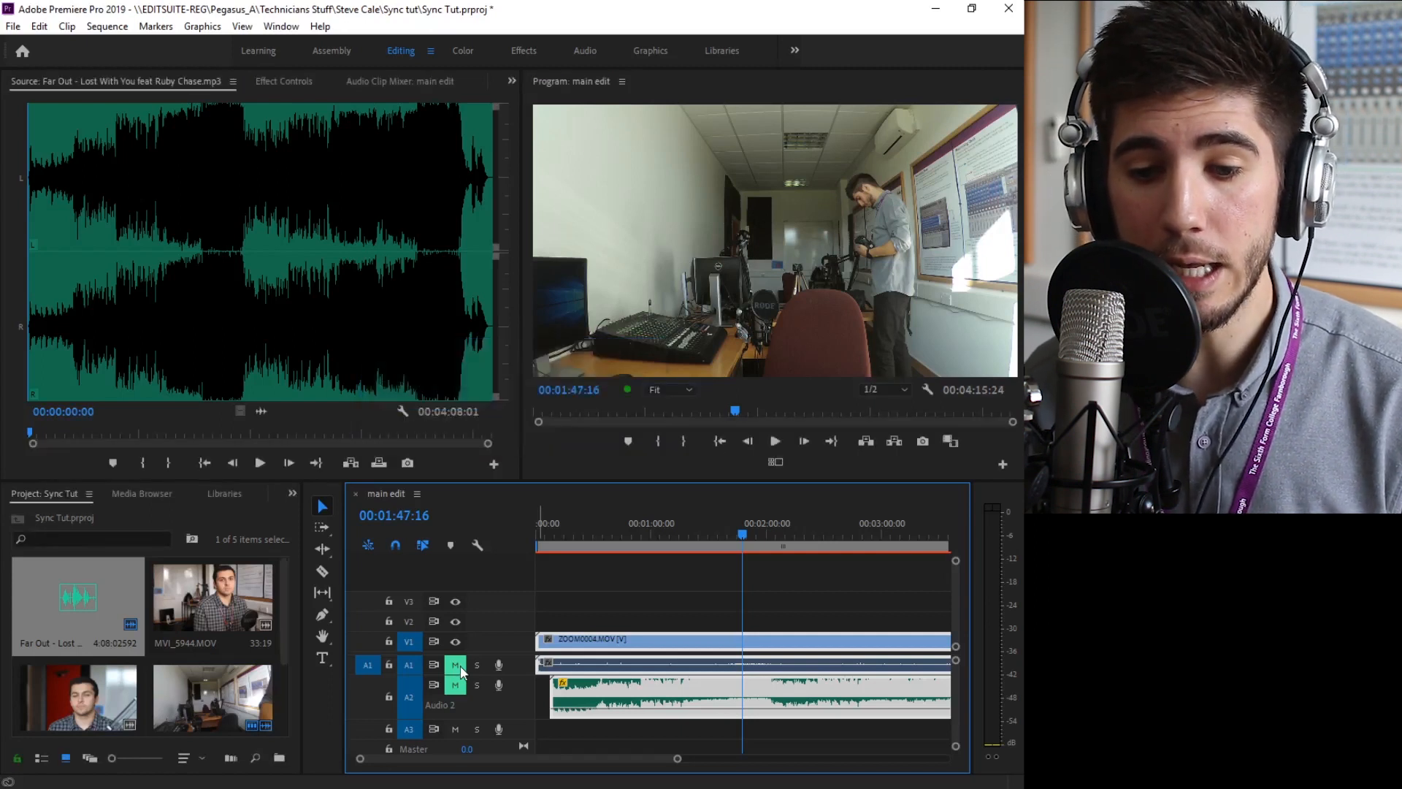